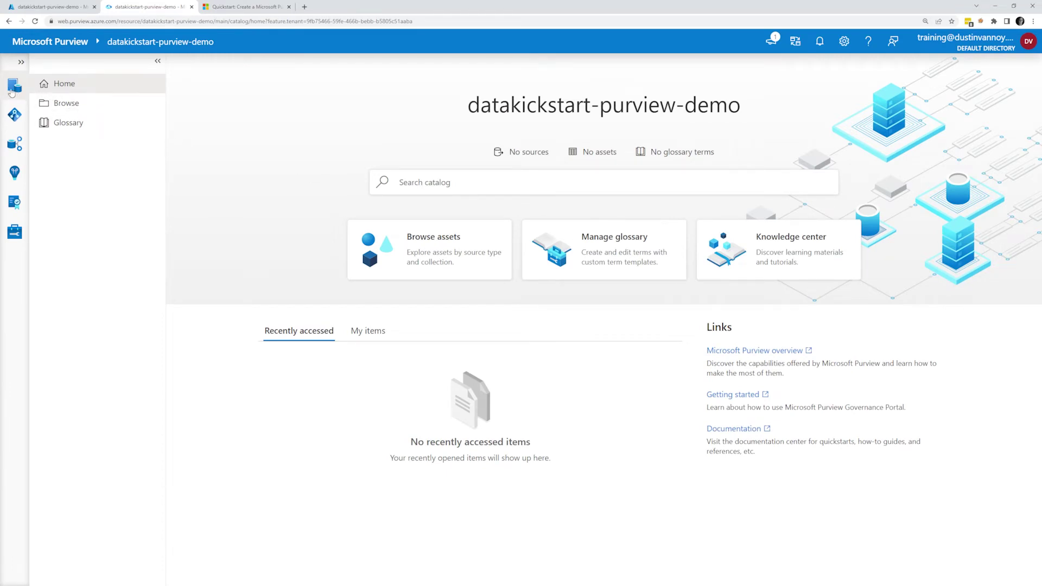
Expand the Purview governance portal's left navigation to show the section names
left_click(22, 62)
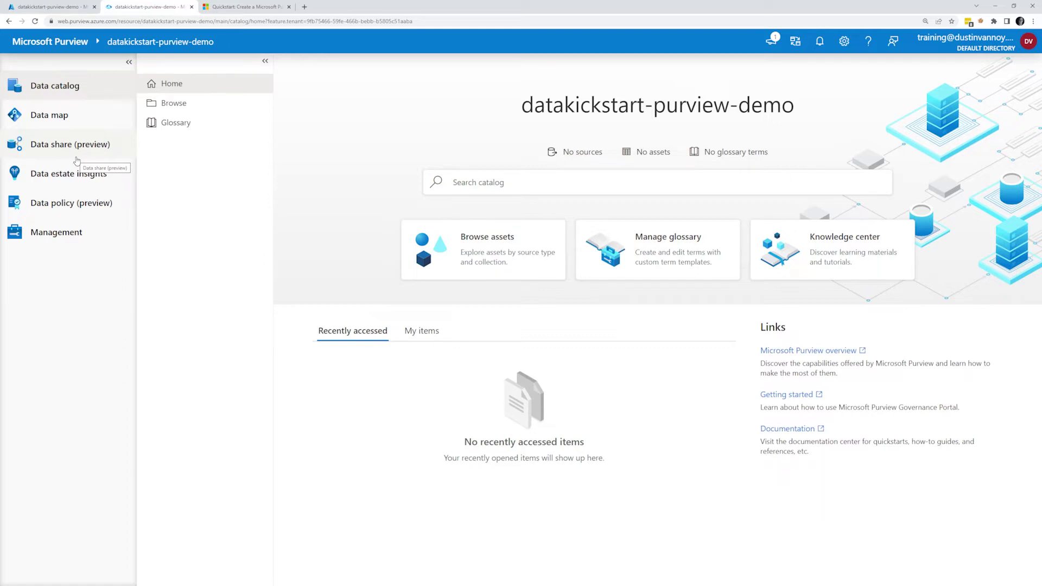
Browse the empty data catalog and glossary, then view Data map Sources showing 0 sources
left_click(60, 92)
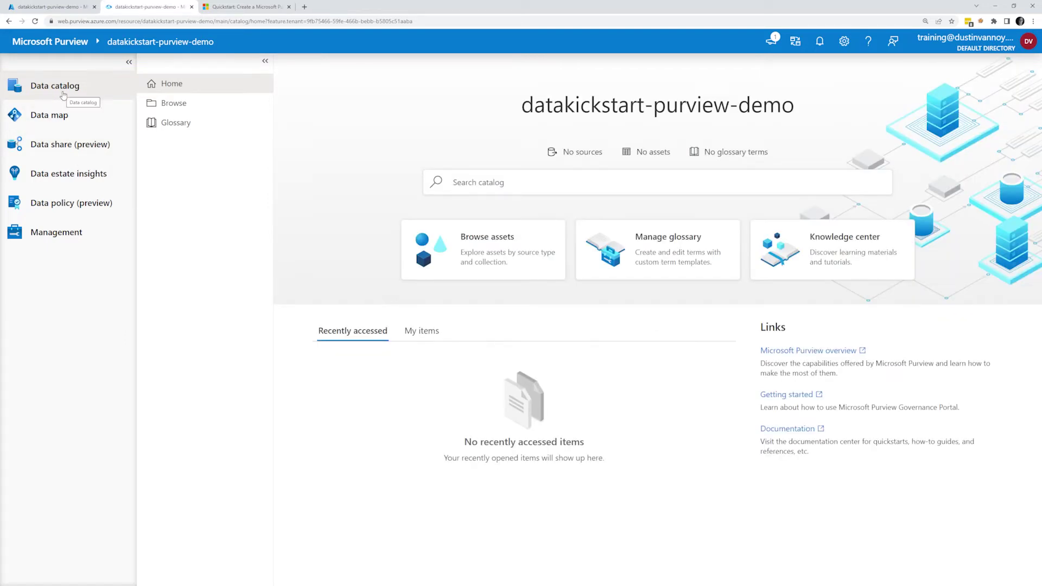
left_click(167, 108)
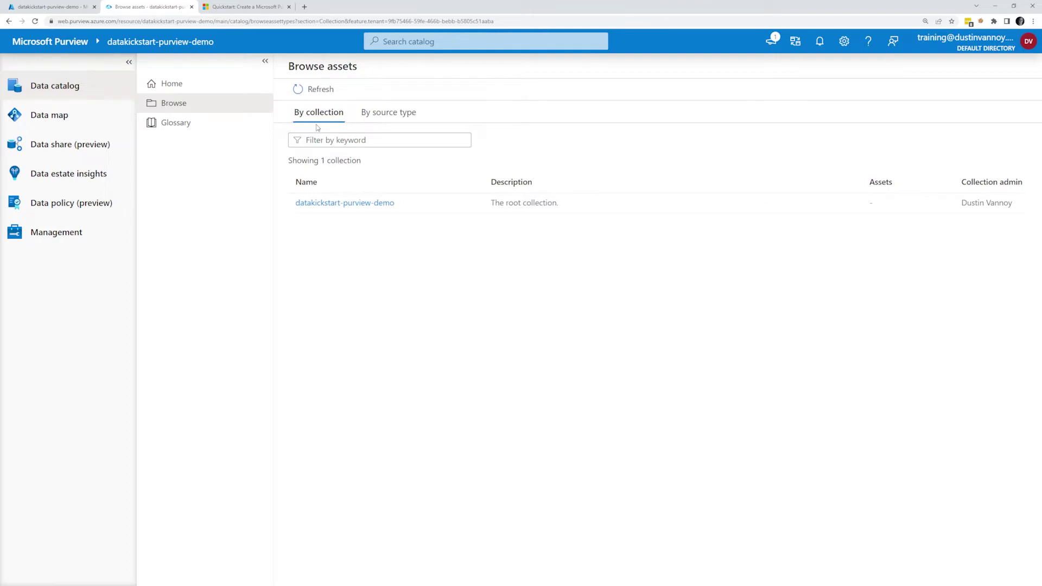
left_click(370, 120)
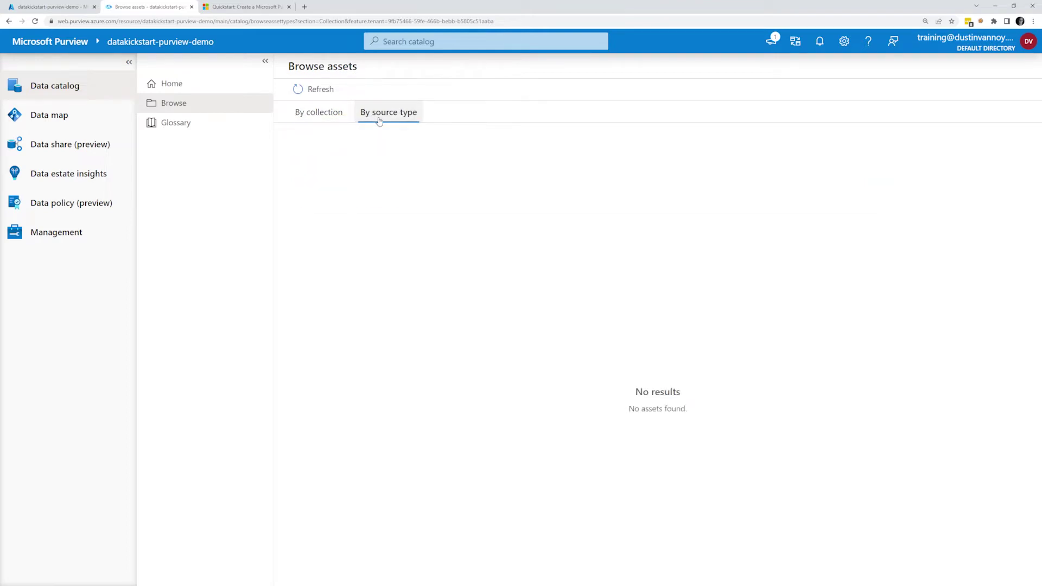
left_click(181, 125)
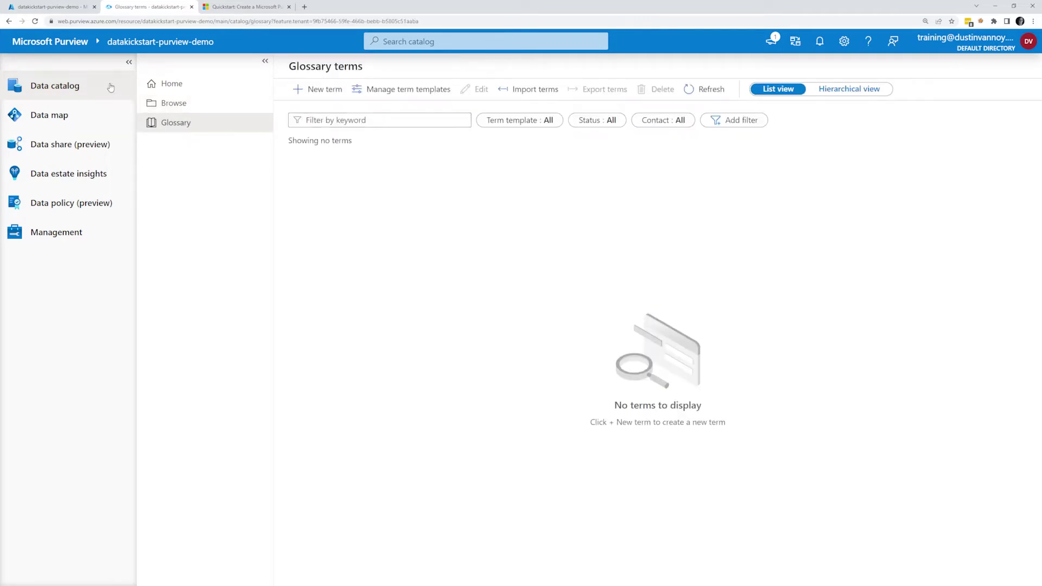
left_click(171, 108)
left_click(71, 117)
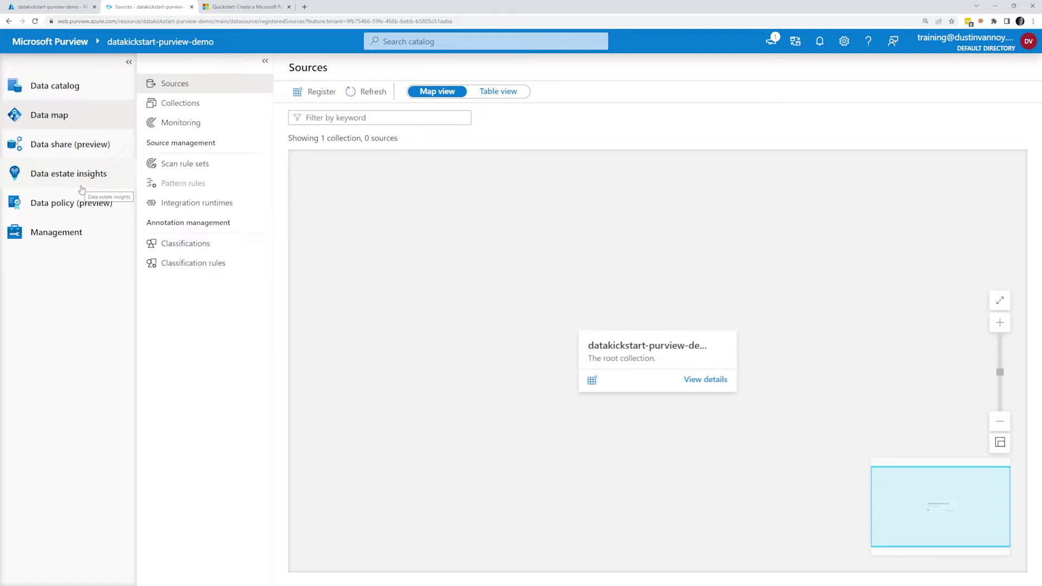
left_click(183, 86)
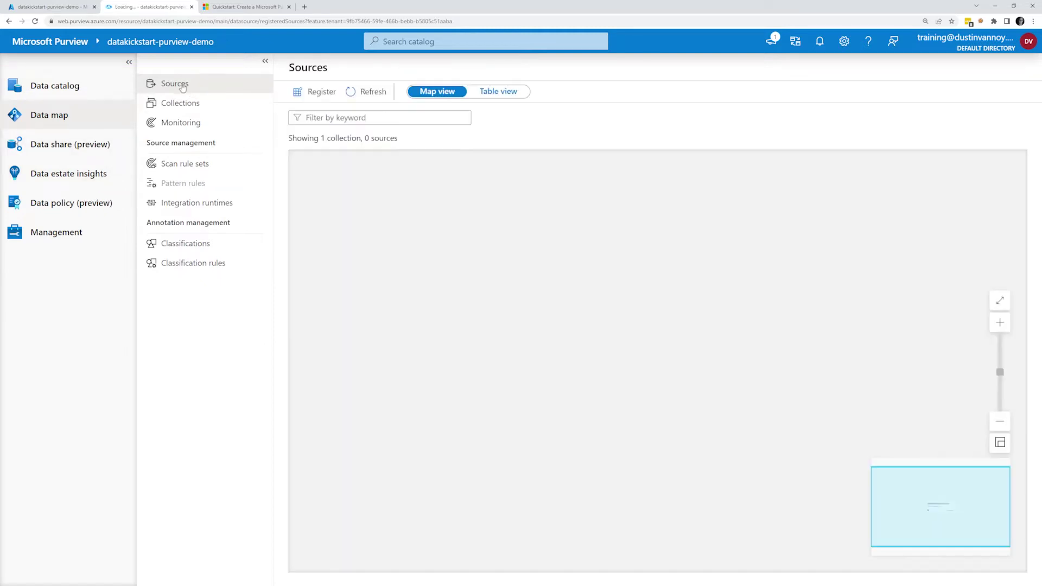
Start registering an Azure Synapse Analytics source named AzureSynapseAnalytics-1
left_click(316, 103)
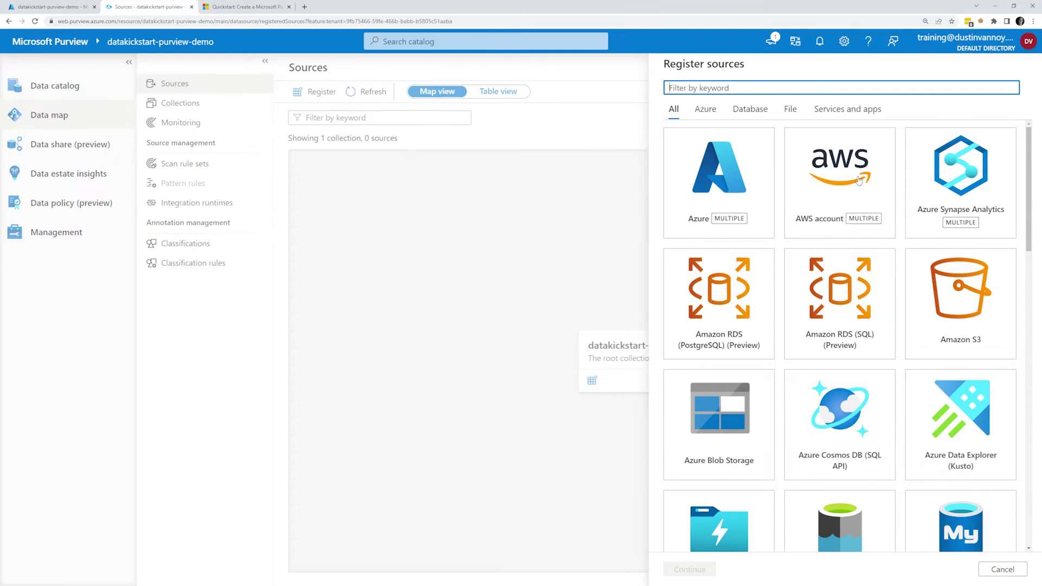
left_click(959, 189)
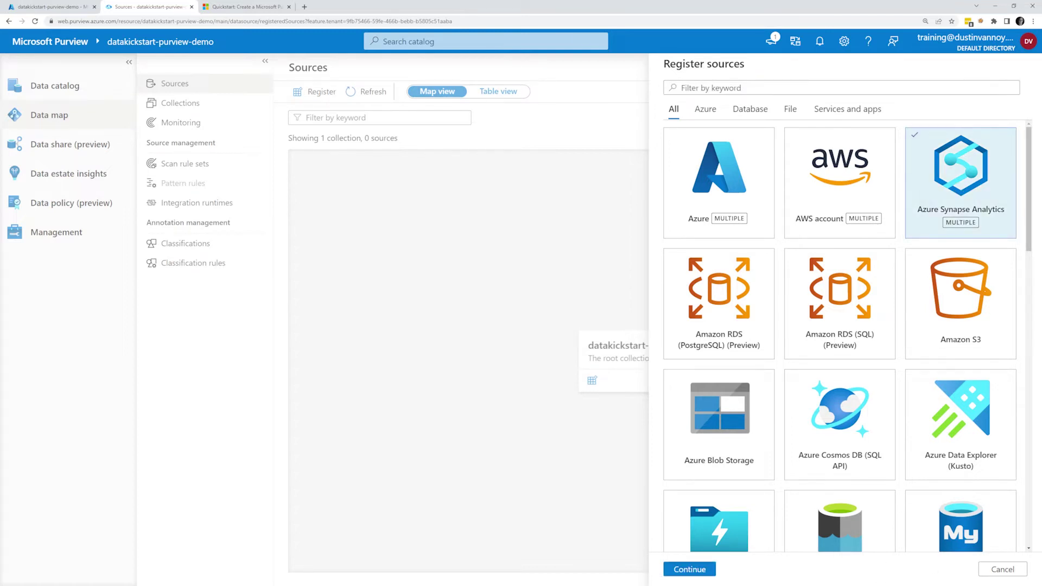
left_click(704, 571)
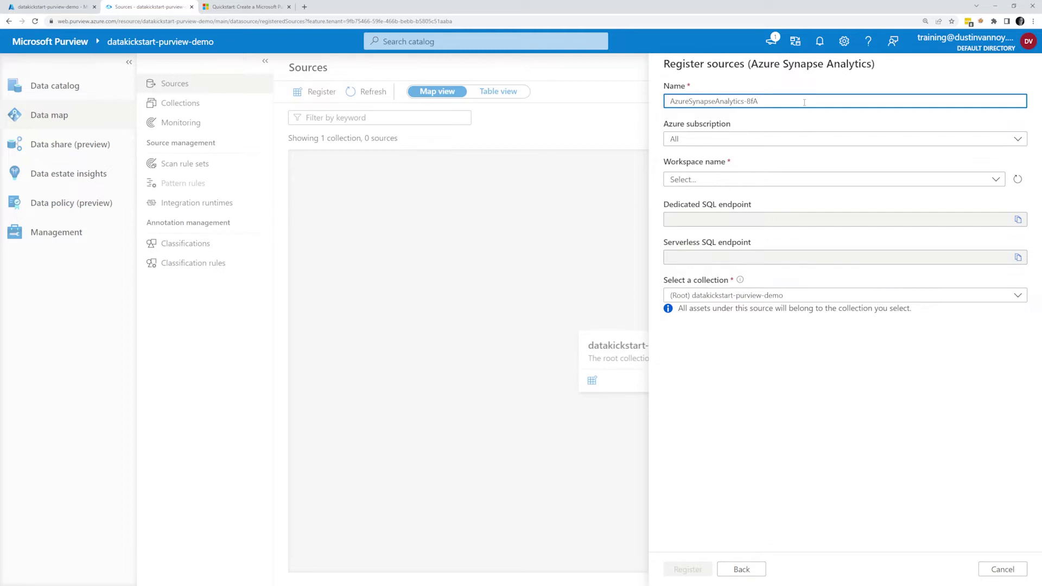
key("BackSpace")
key("BackSpace")
key("BackSpace")
type("1")
Choose the Microsoft Azure Standard subscription, the datakickstart-synapse workspace and the root collection, then register
left_click(735, 142)
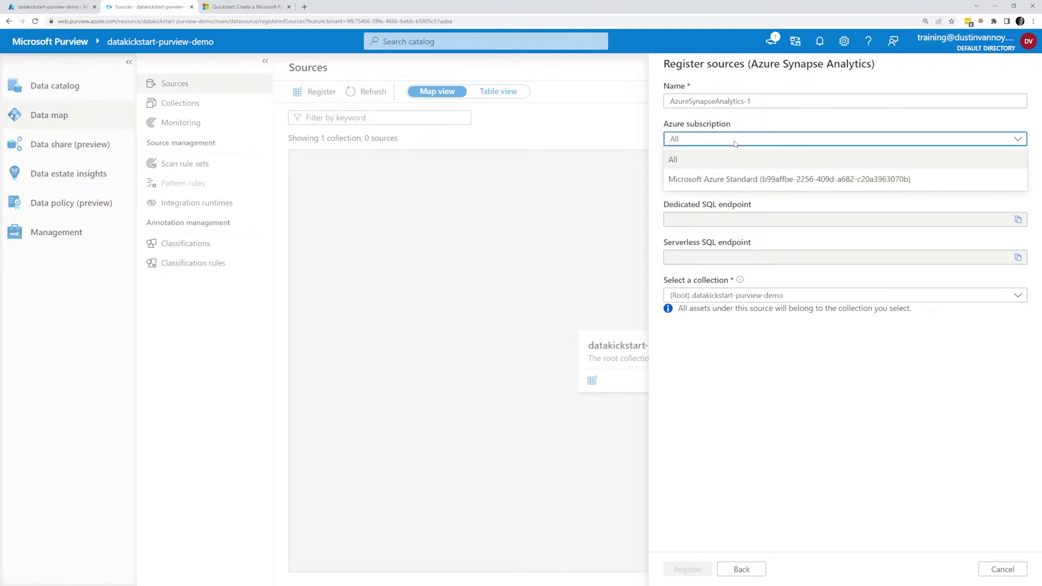
left_click(738, 179)
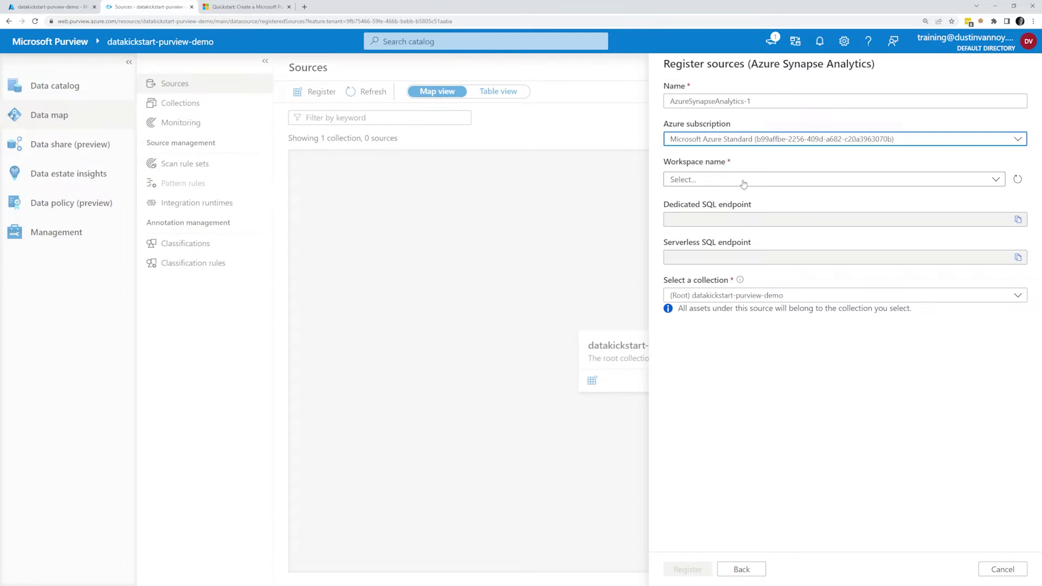
left_click(743, 181)
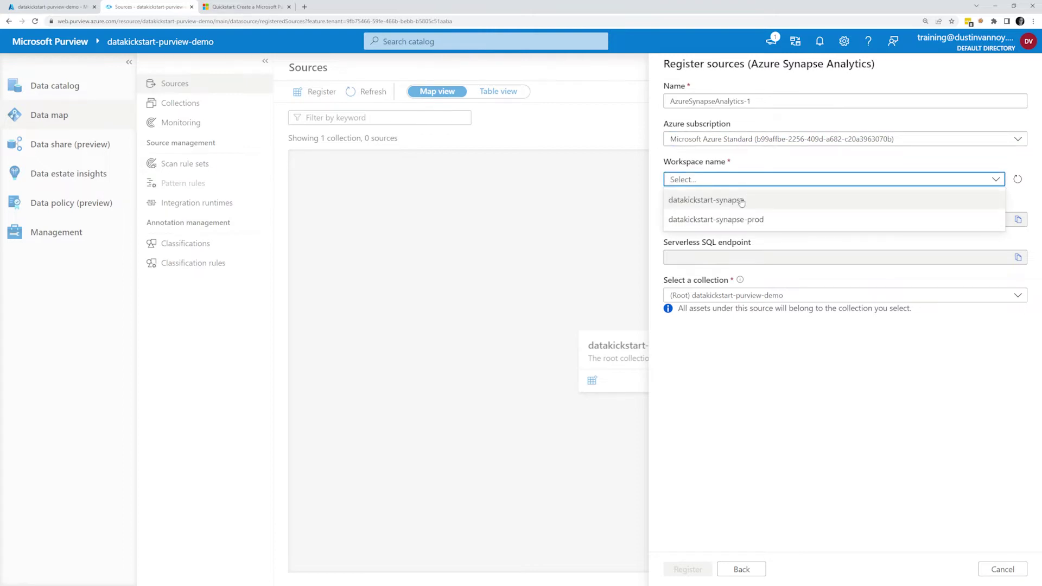
left_click(741, 202)
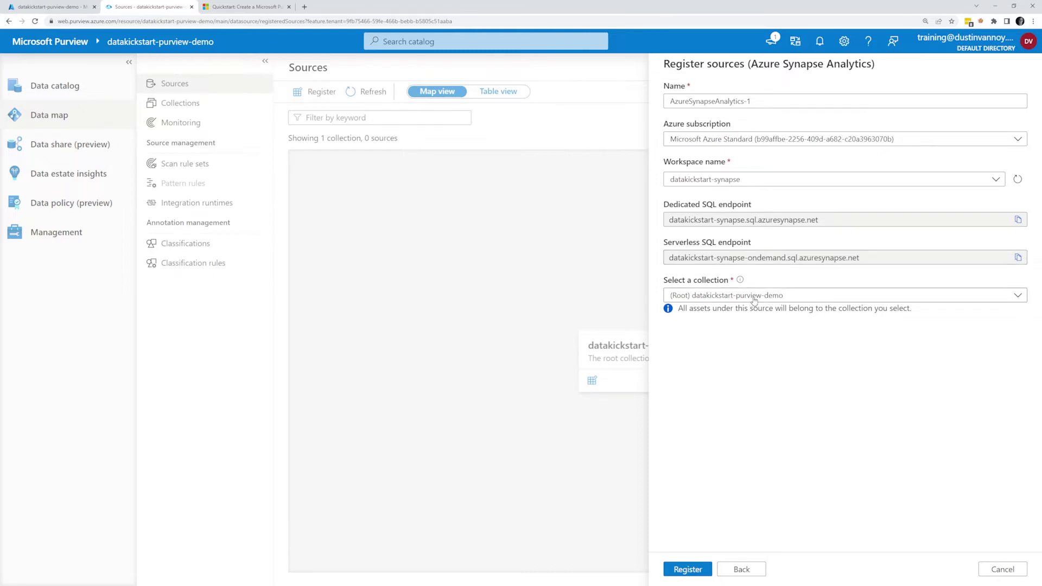
left_click(754, 300)
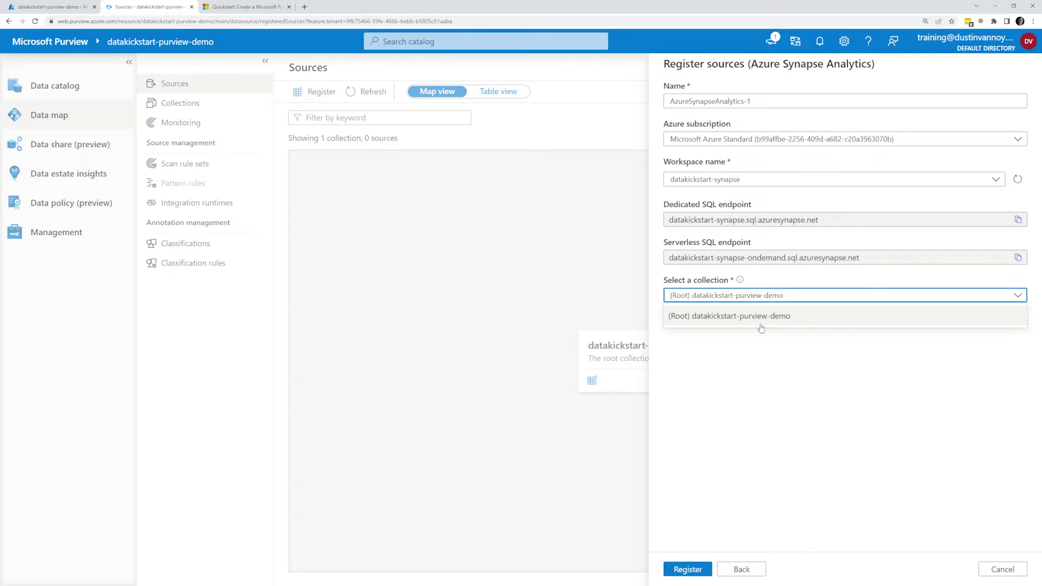
left_click(758, 320)
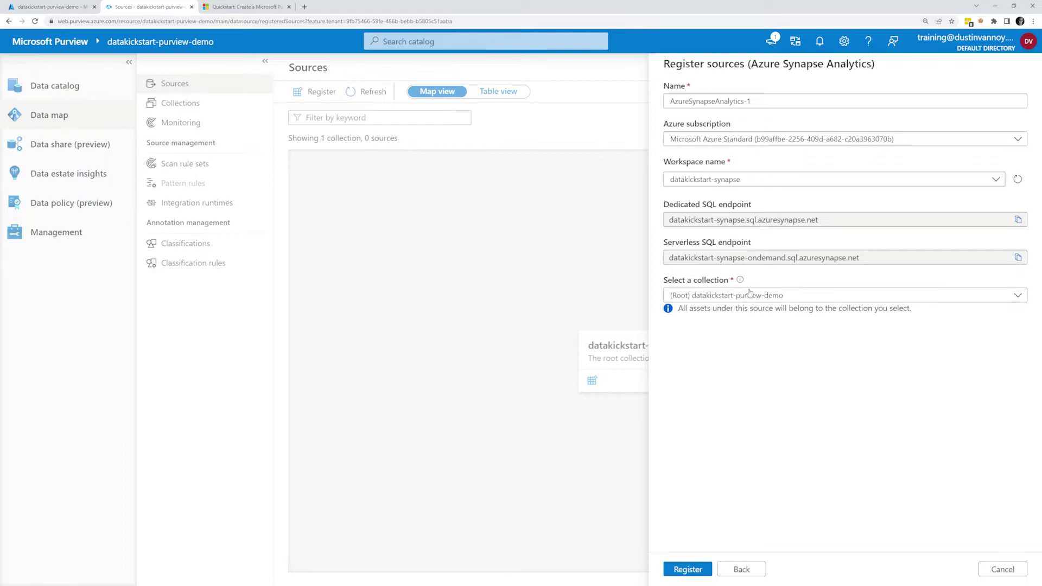
left_click(690, 570)
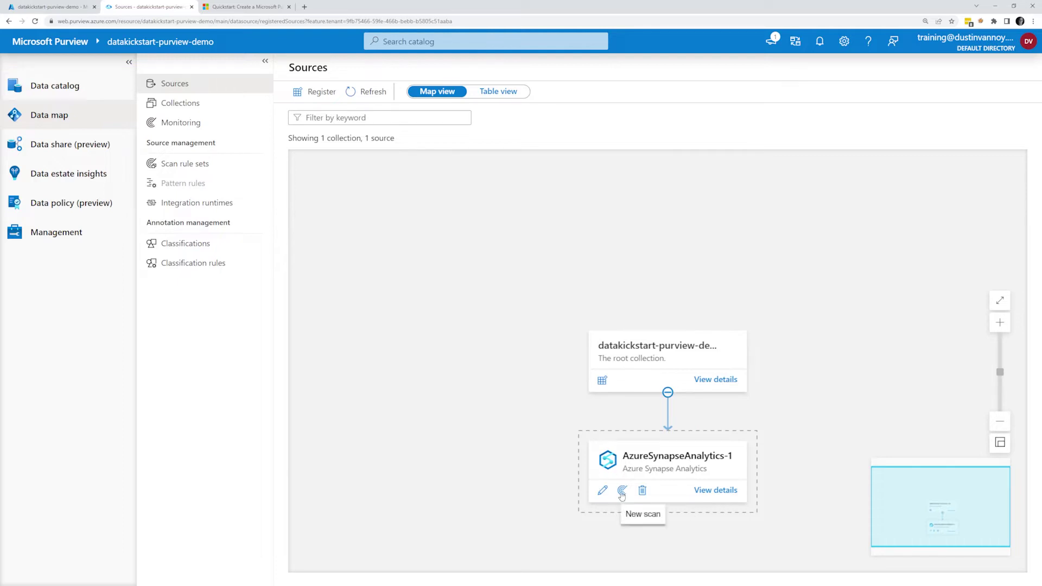
Create scan Scan-Synapse1 on SQL database sql01 using the Microsoft Purview MSI (system) credential
left_click(622, 491)
type("Synapse1")
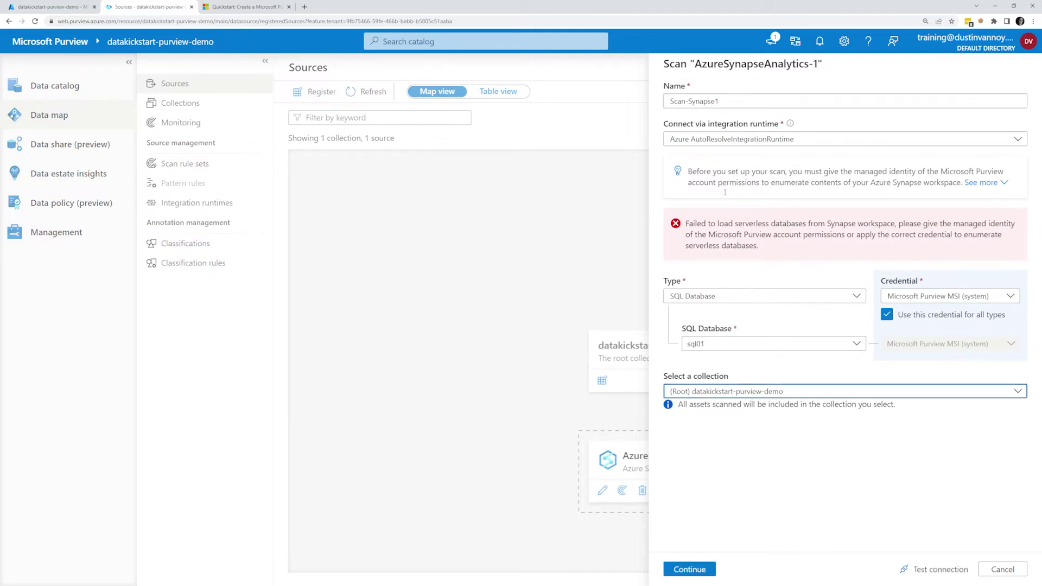
left_click(757, 345)
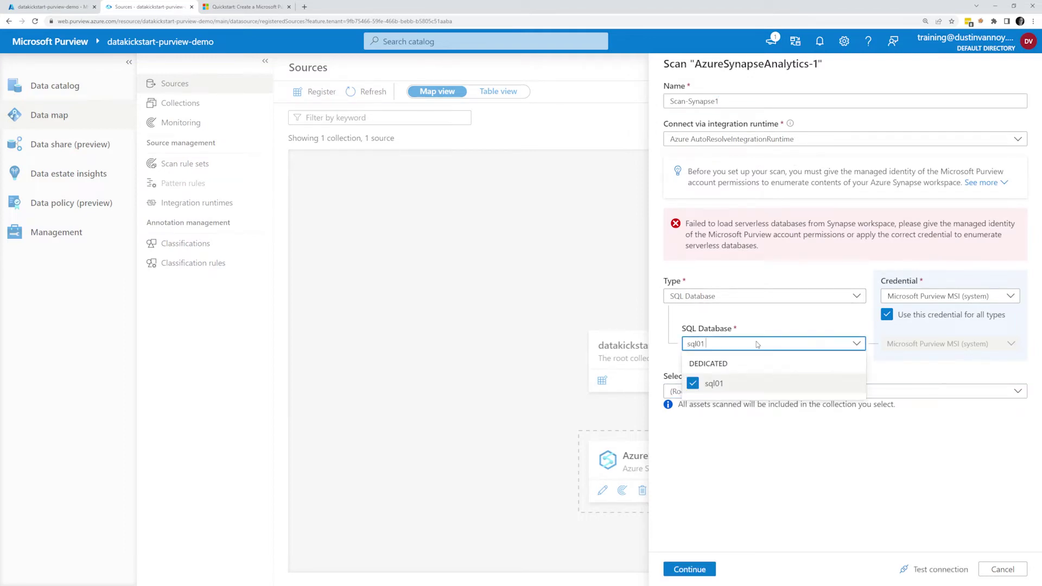
left_click(744, 276)
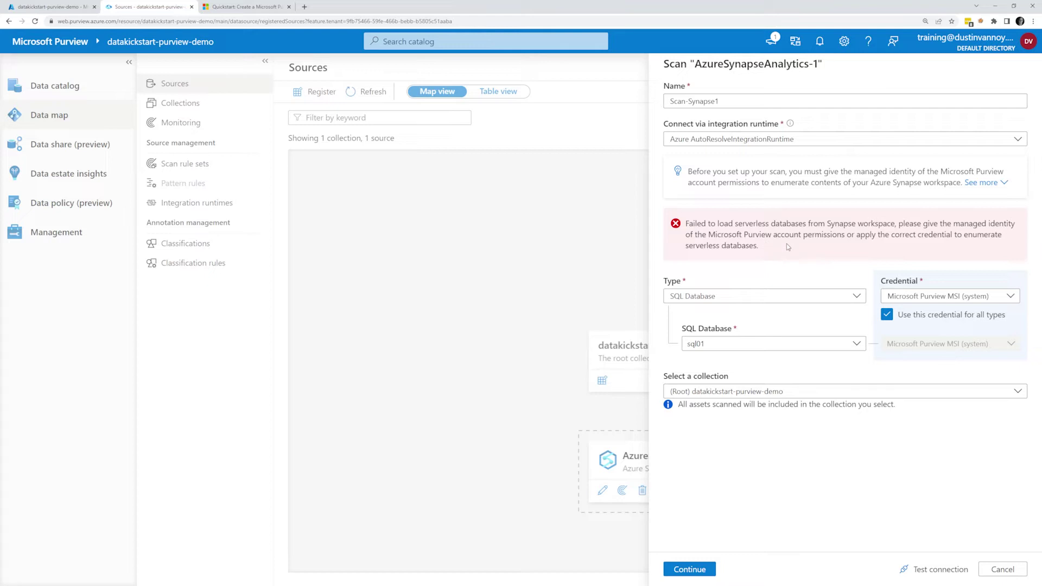
left_click(933, 301)
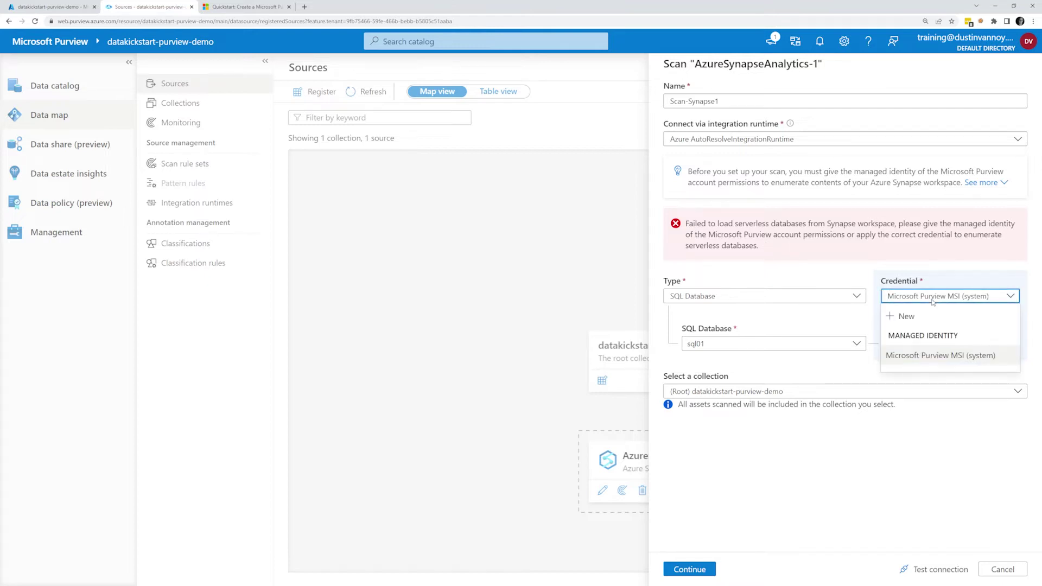
left_click(947, 356)
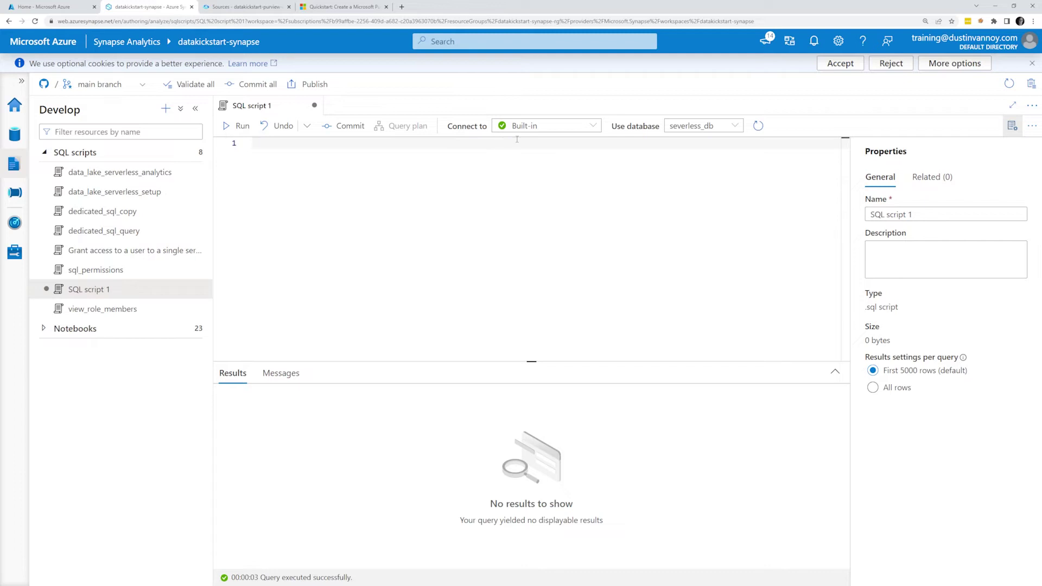
Open the database list of the new SQL script 1 on the Built-in pool
left_click(702, 133)
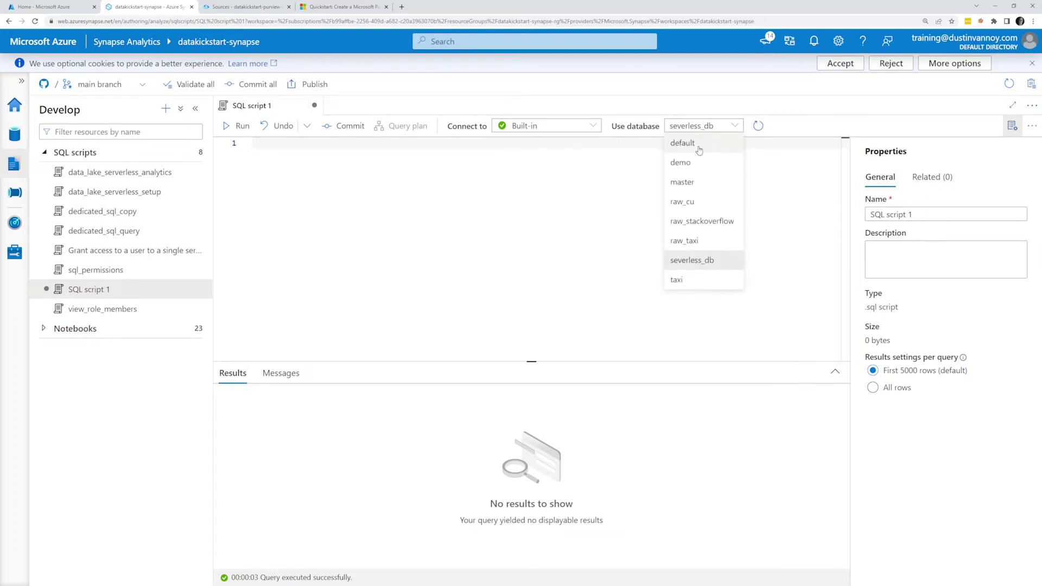
Run a CREATE LOGIN statement for datakickstart-purview-demo against the master database
left_click(700, 182)
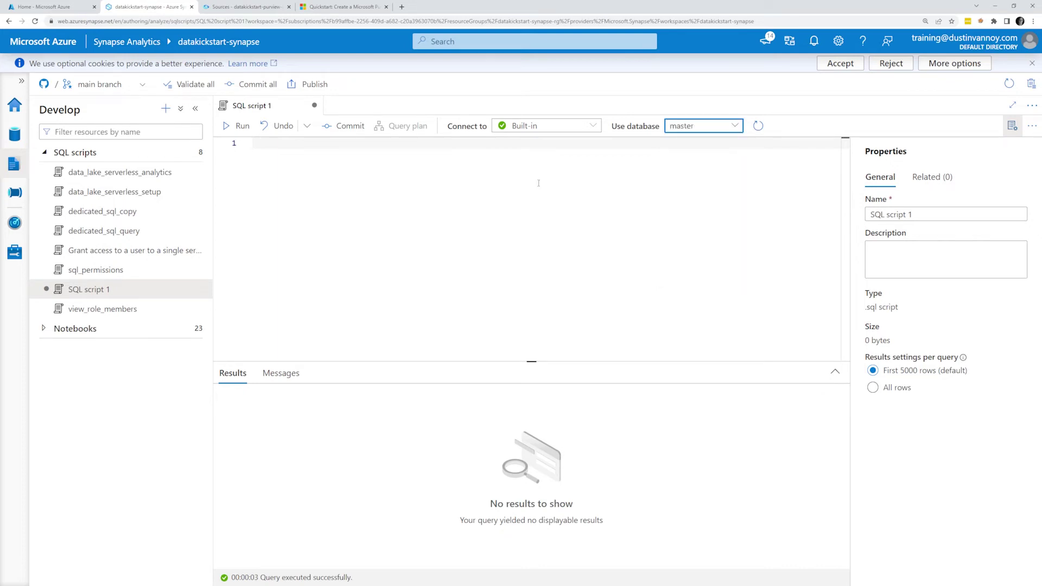
type("CREATE LOGIN [datakickstart-purview-demo] FROM EXTERNAL PROVIDER;")
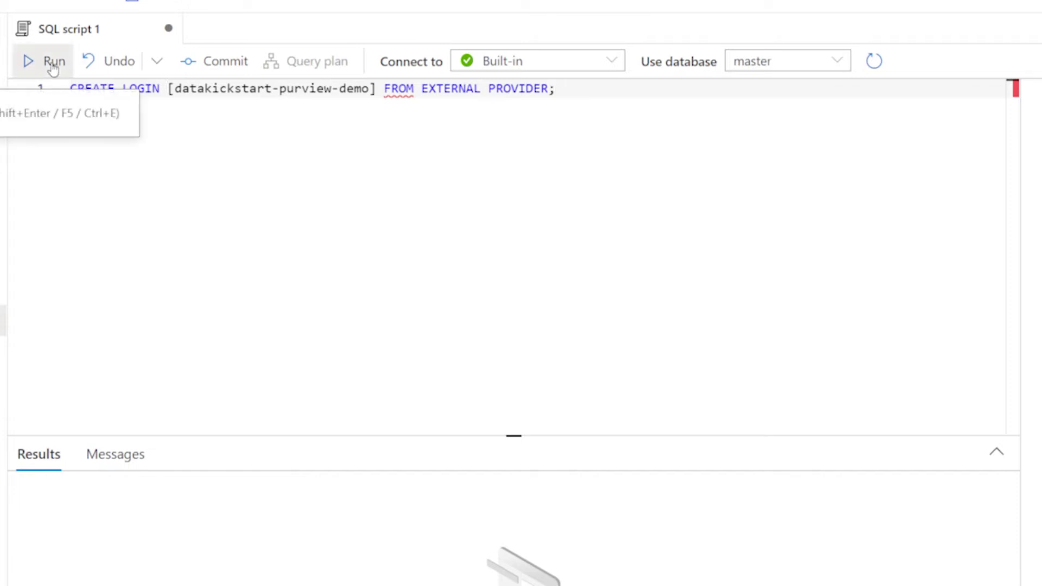
left_click(53, 64)
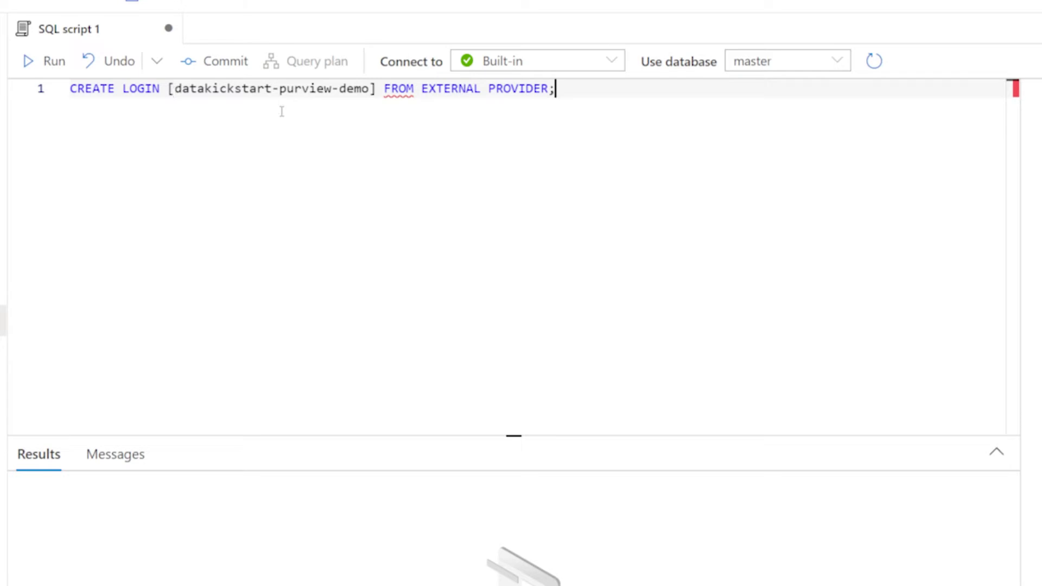
Add line 2 'ALTER SERVER ROLE sysadmin ADD MEMBER [datakickstart-purview-demo];' and run only that line
key("Return")
type("ALTER SERVER ROLE sysadmin ADD MEMBER")
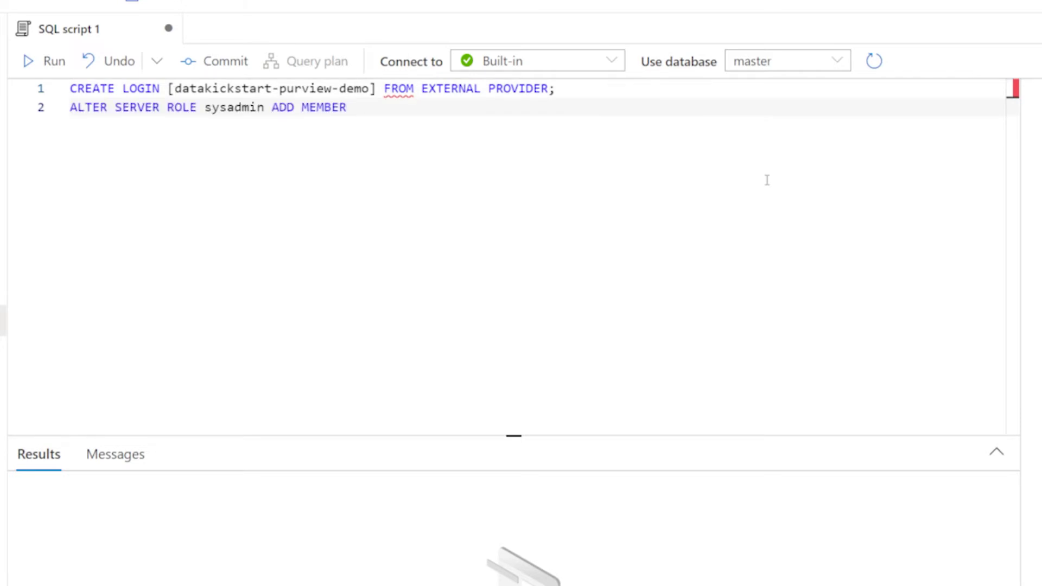
type("[datakicksta")
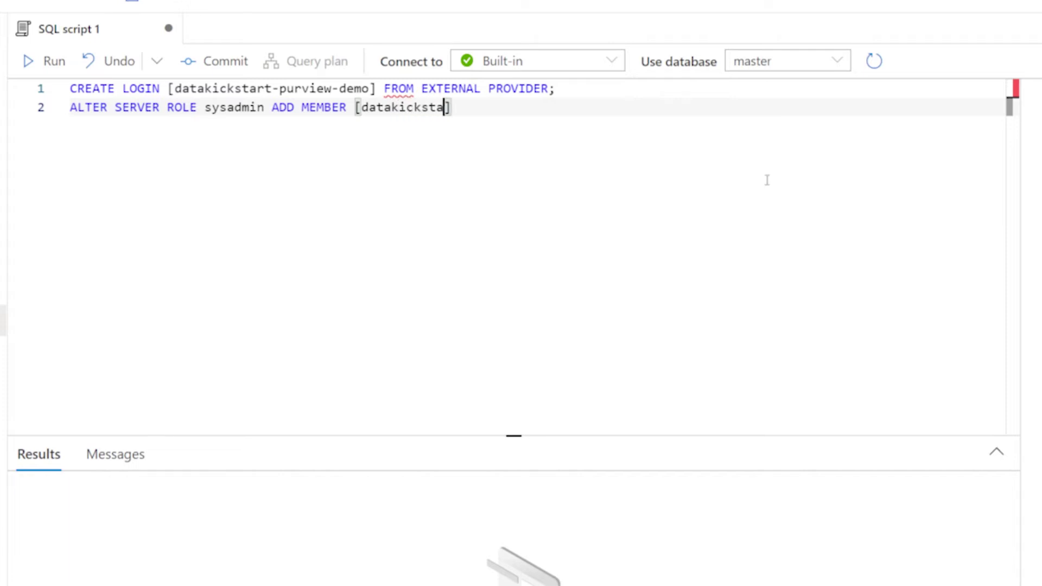
type("rt-purview-demo")
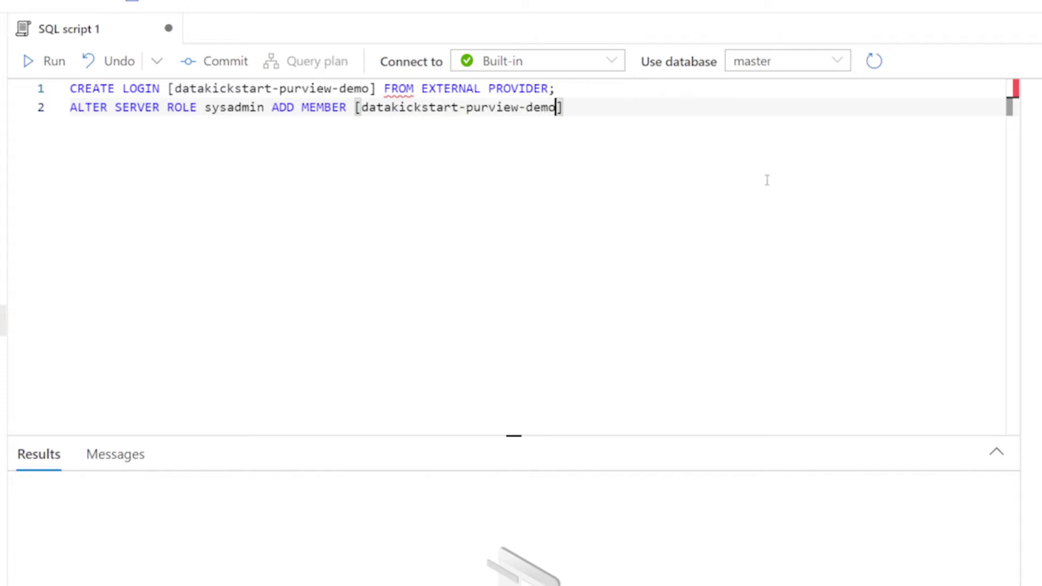
type("];")
double_click(297, 104)
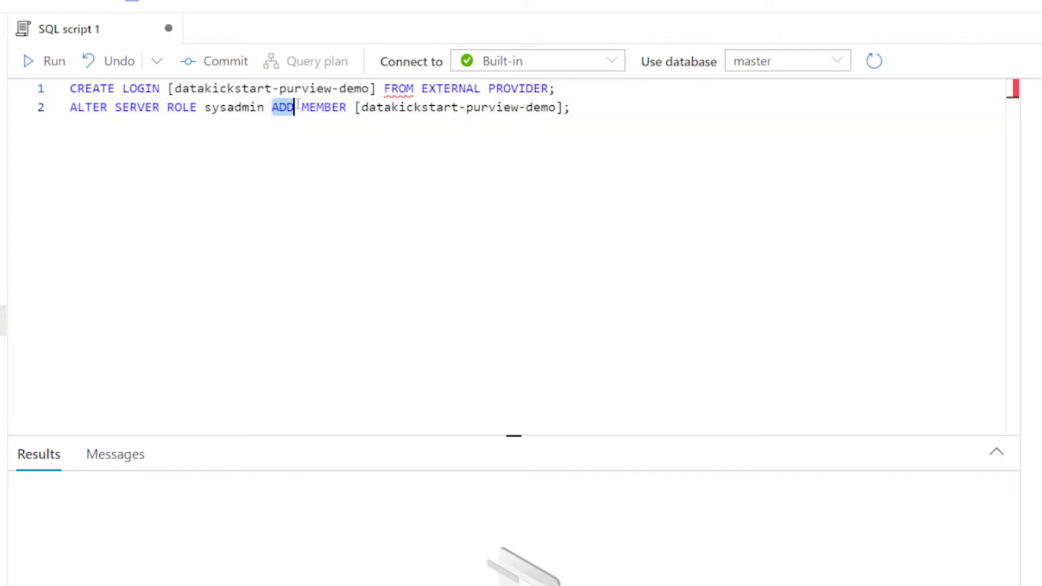
triple_click(297, 104)
left_click(47, 62)
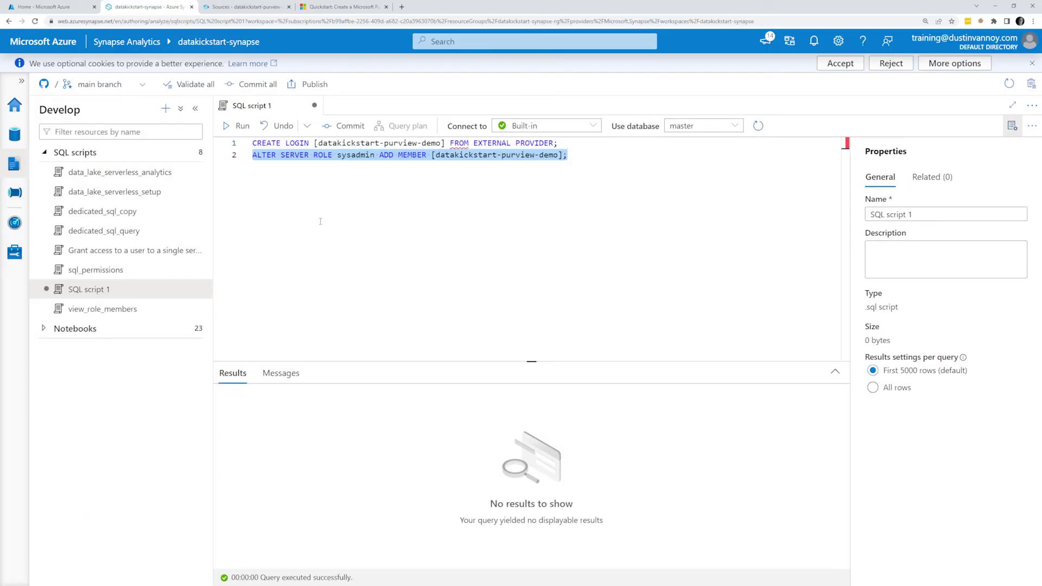
left_click(320, 221)
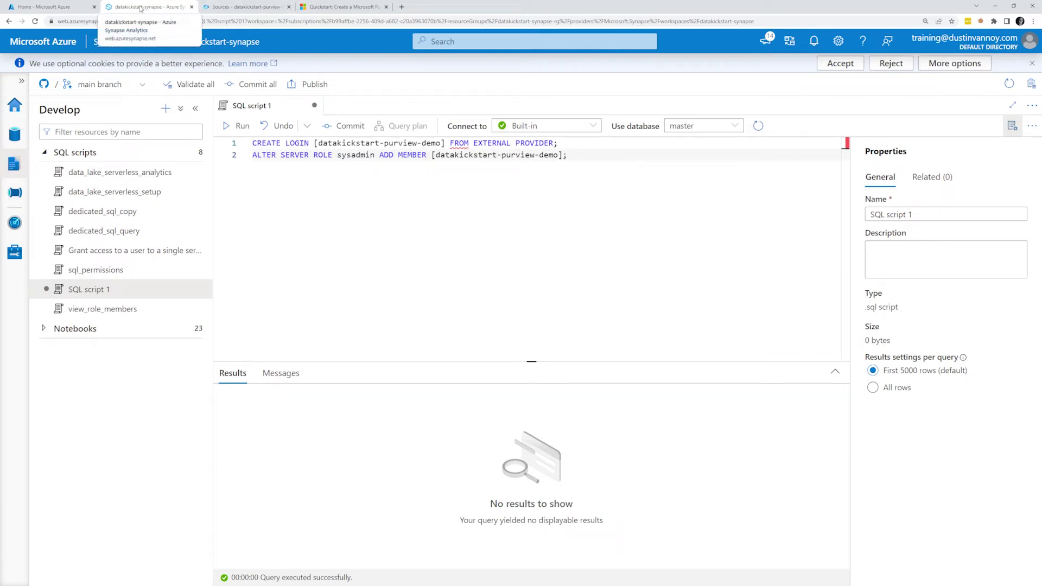
Start a role assignment on the datakickstartadls storage account with the Storage Blob Data Contributor role
left_click(68, 13)
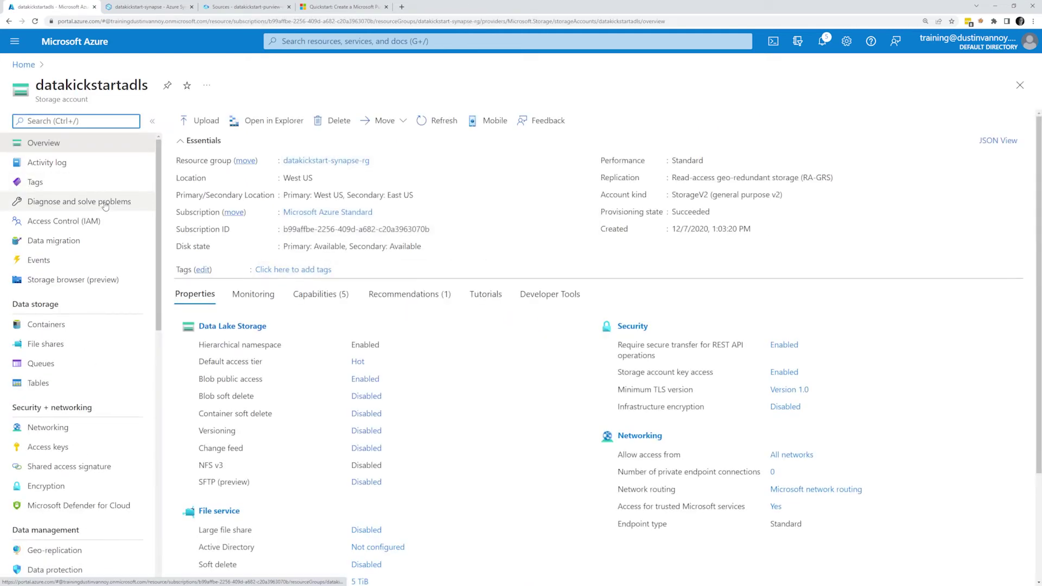
left_click(76, 221)
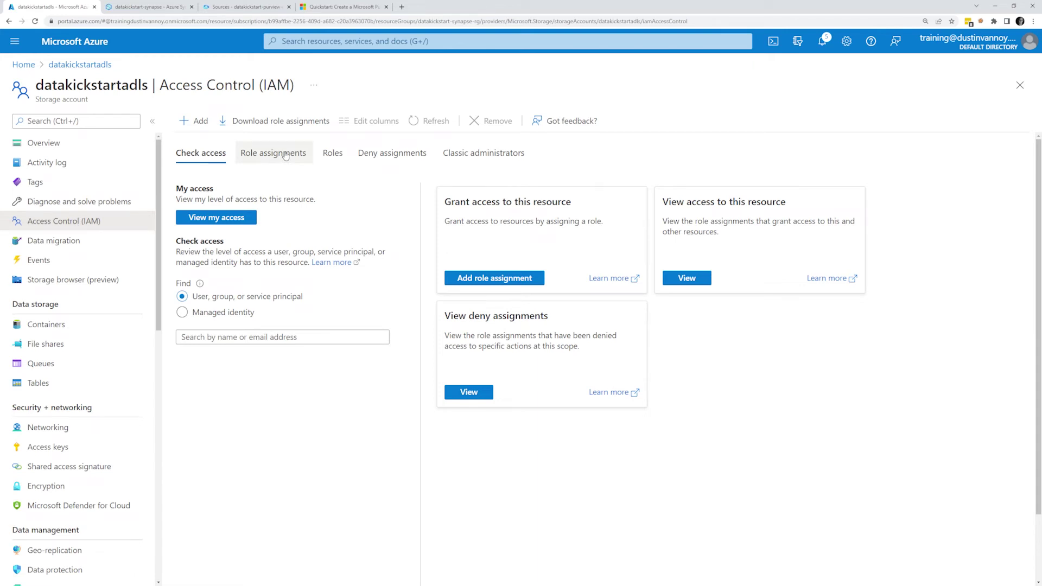
left_click(285, 156)
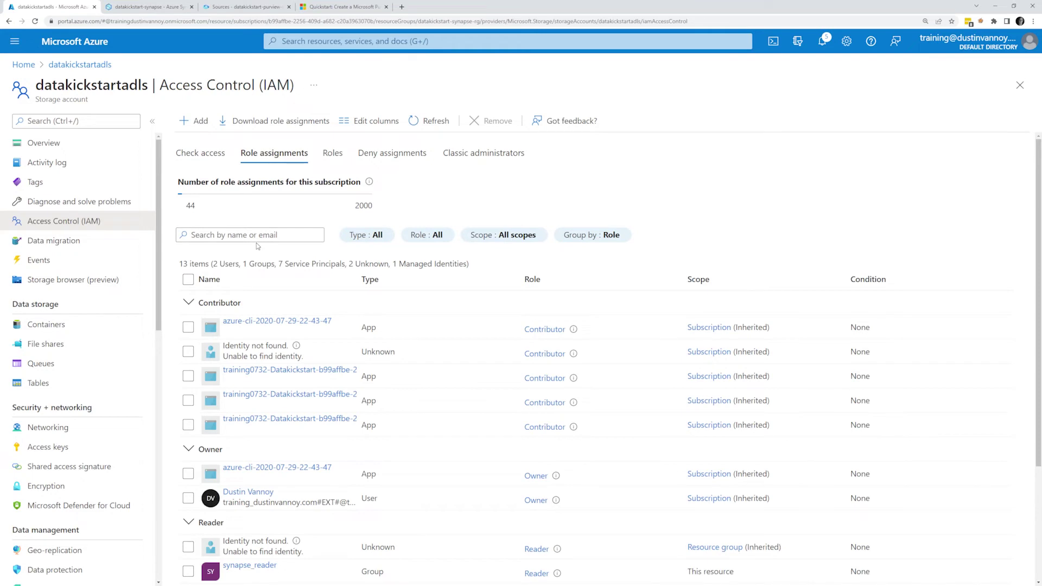
left_click(196, 125)
left_click(207, 142)
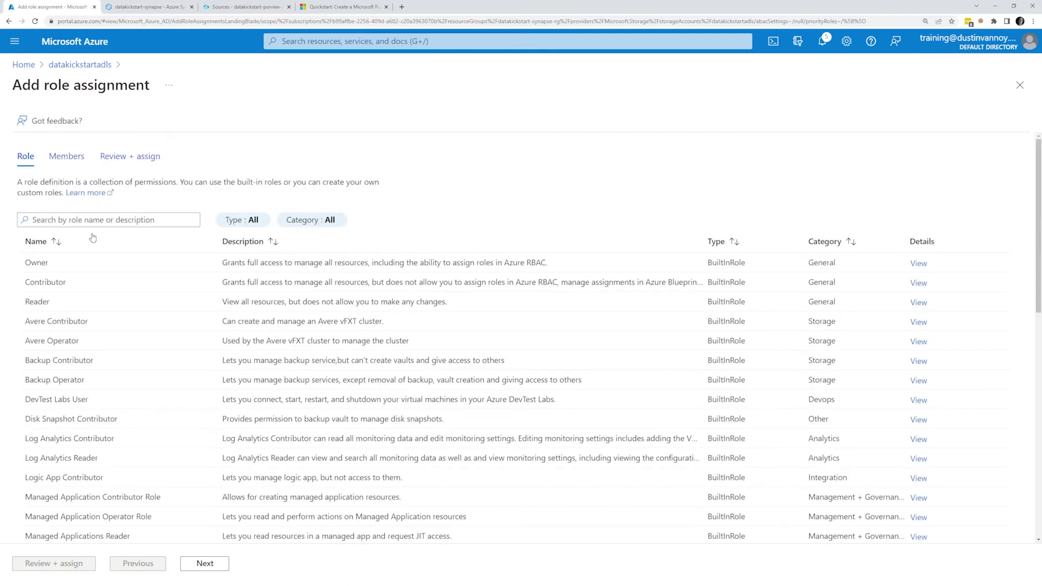
scroll(119, 392, "down", 1)
scroll(118, 392, "down", 10)
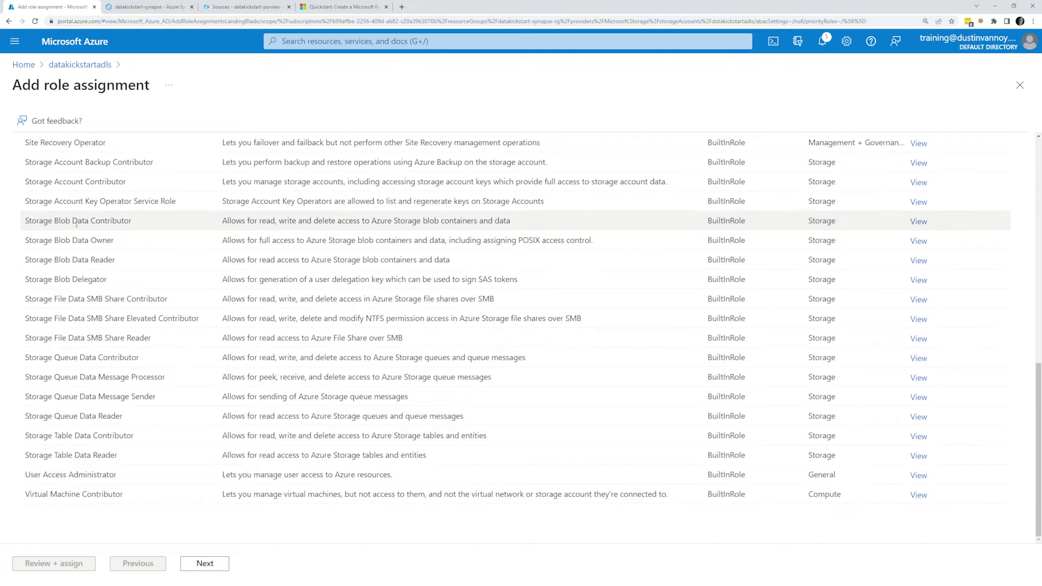
left_click(76, 223)
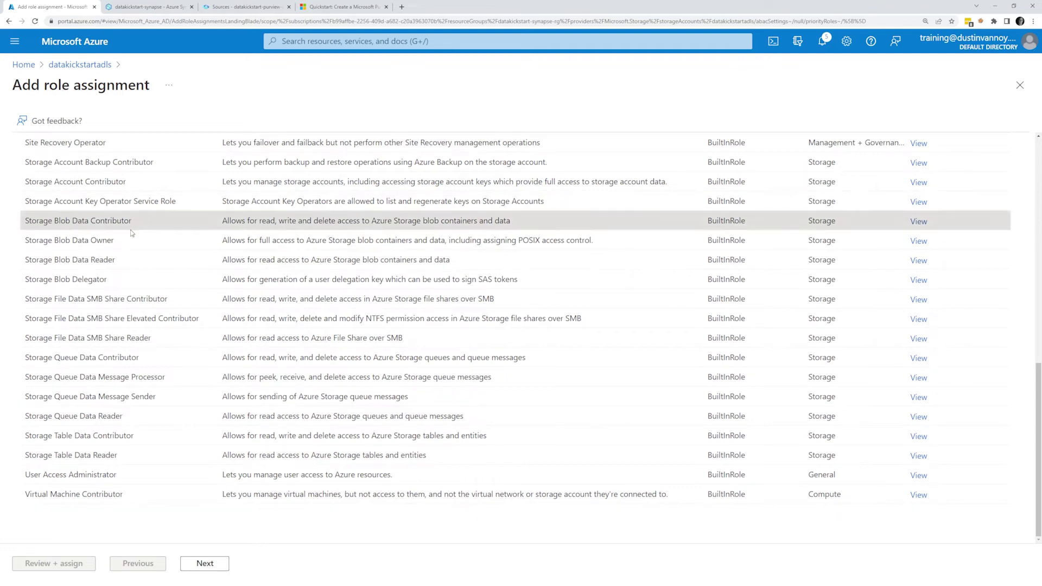
scroll(183, 340, "up", 2)
scroll(182, 340, "down", 2)
scroll(183, 340, "up", 15)
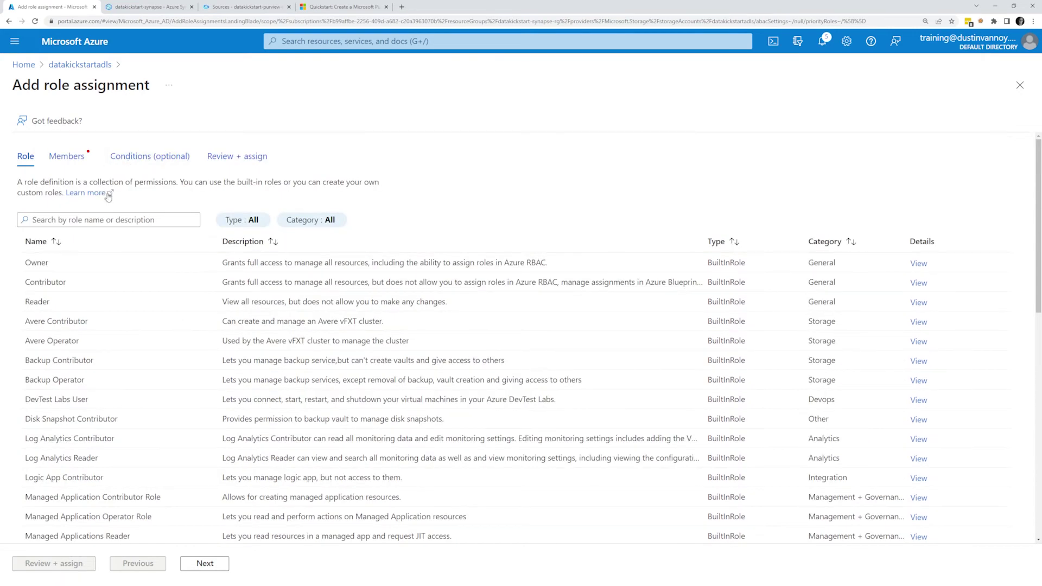
Assign the role to the datakickstart-purview-demo Microsoft Purview managed identity and submit it
left_click(82, 162)
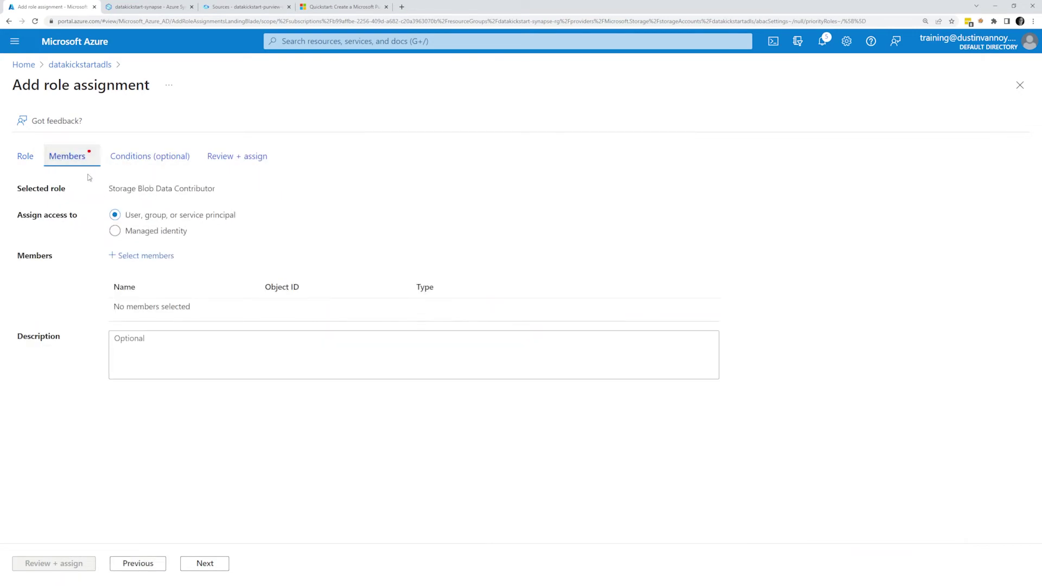
left_click(115, 232)
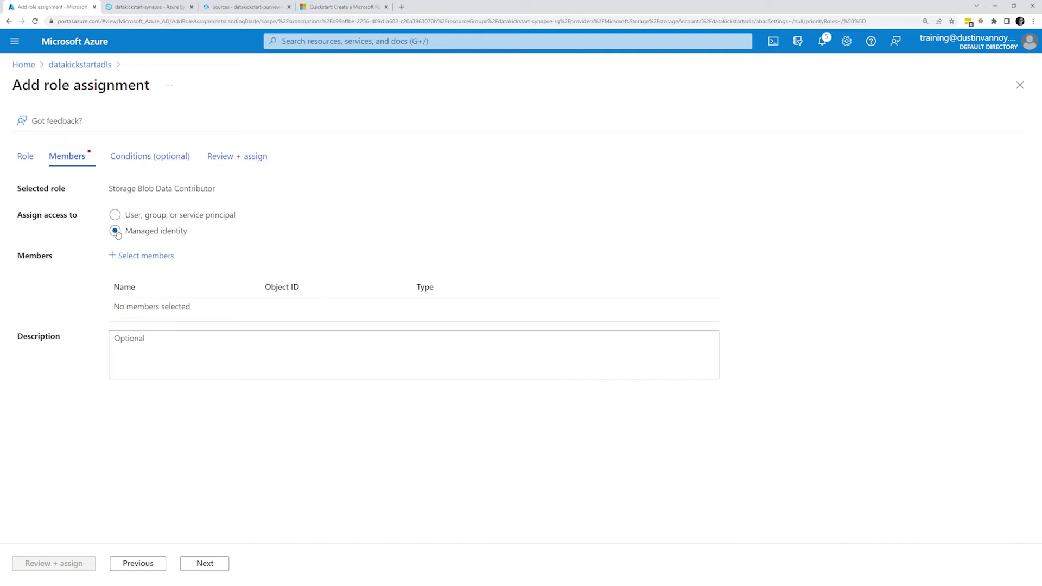
left_click(160, 255)
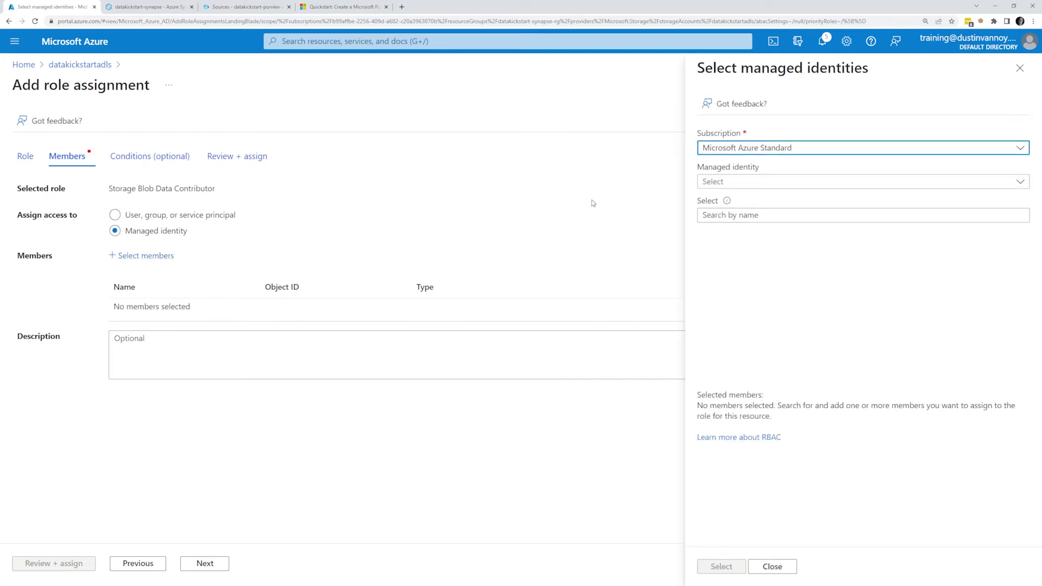
left_click(722, 183)
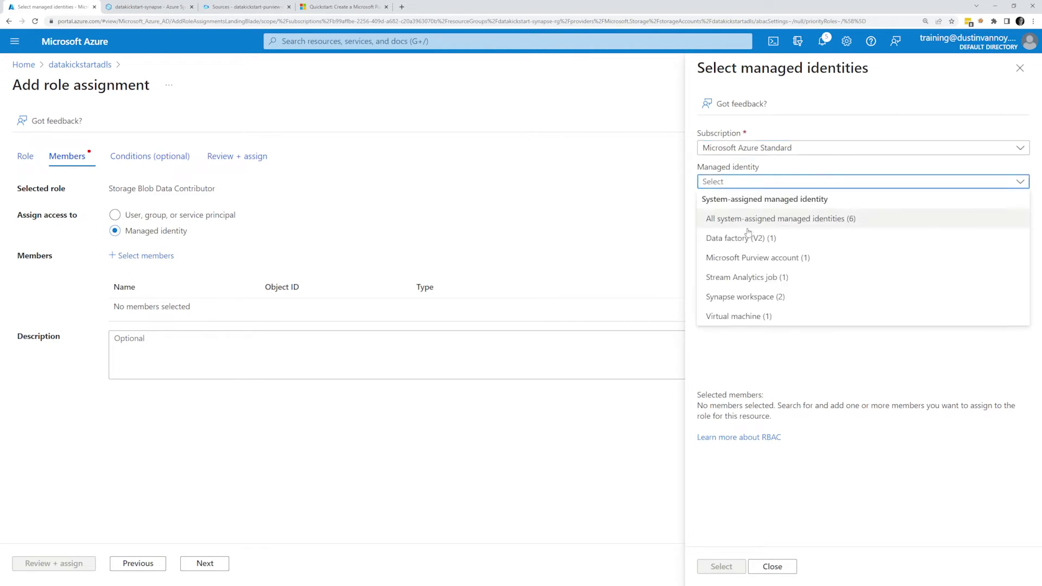
left_click(754, 258)
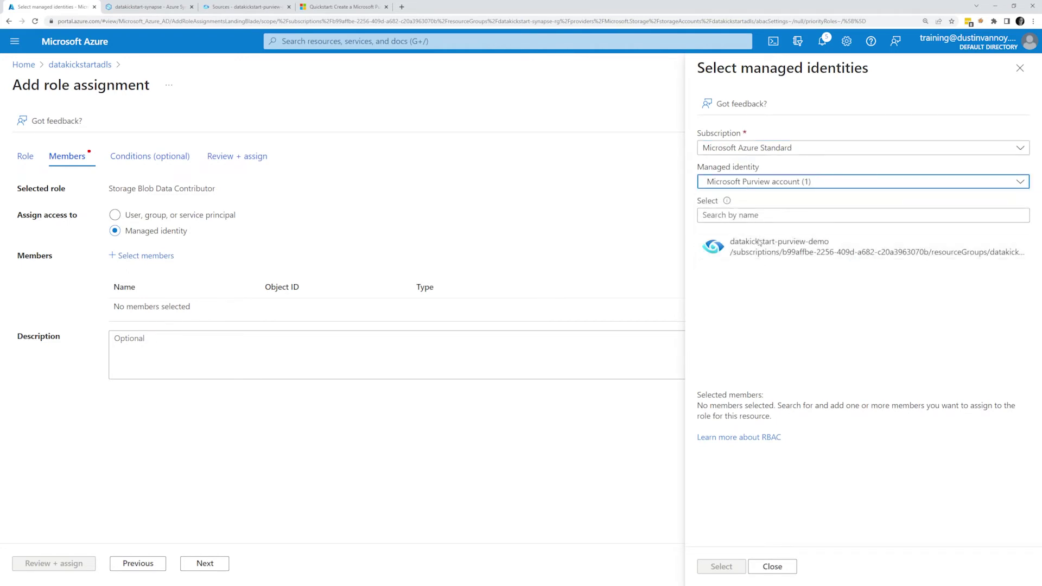
left_click(791, 247)
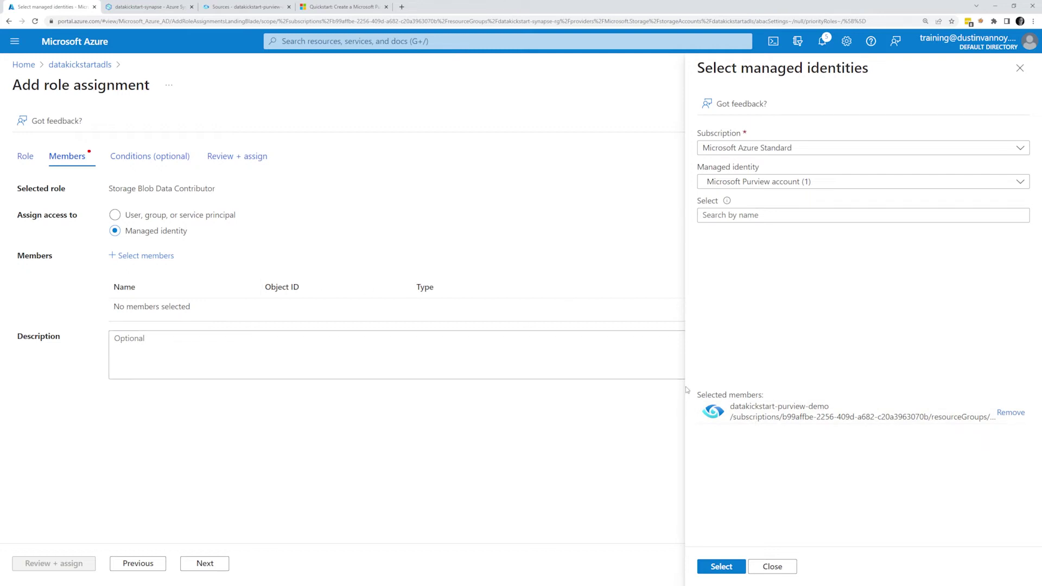
left_click(722, 570)
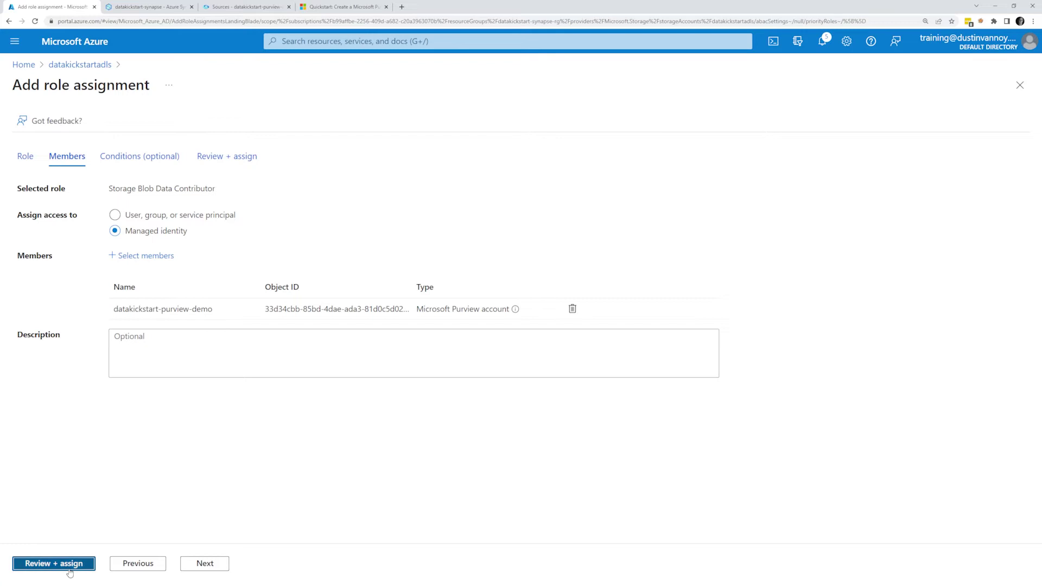
left_click(53, 564)
left_click(54, 563)
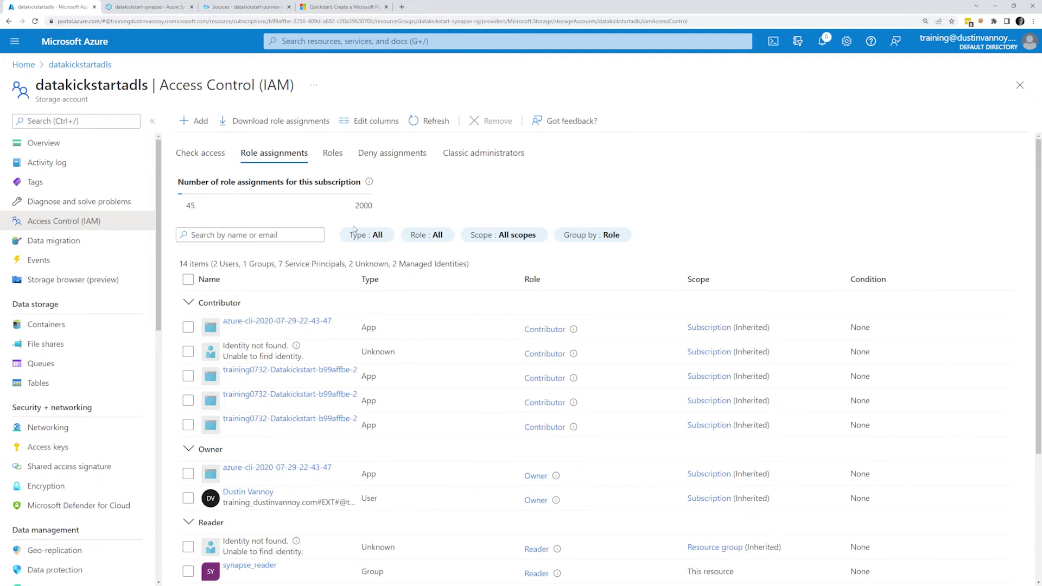
Create a new SQL script in Synapse Studio connected to the dedicated sql01 pool and database
key("ctrl+Tab")
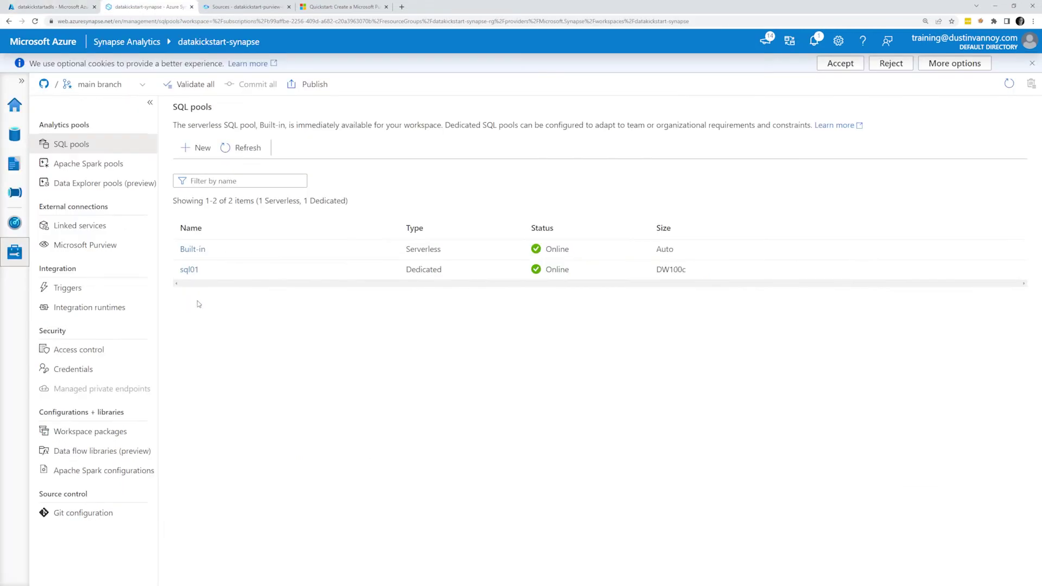
left_click(13, 162)
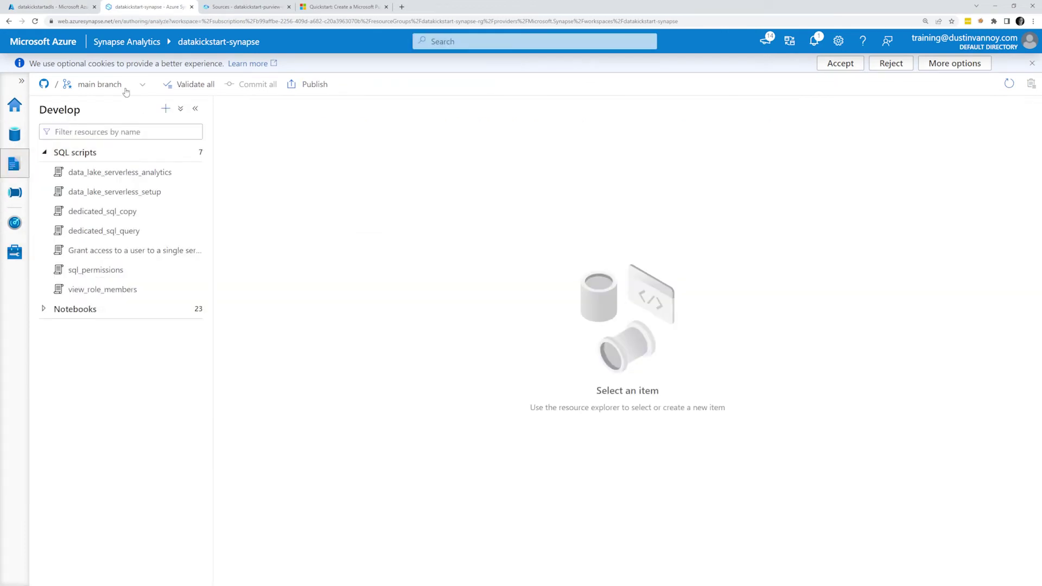
left_click(165, 108)
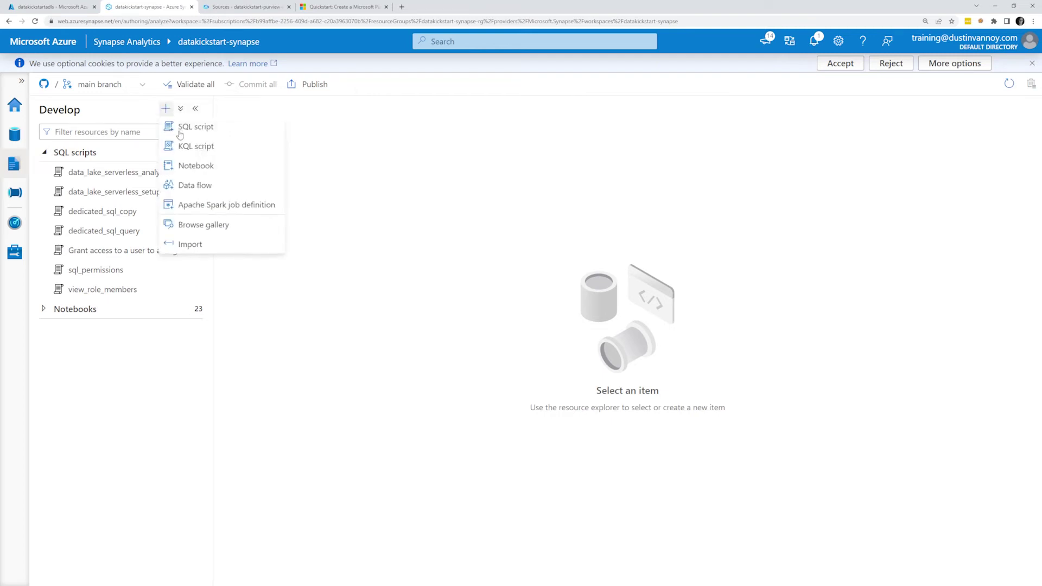
left_click(180, 133)
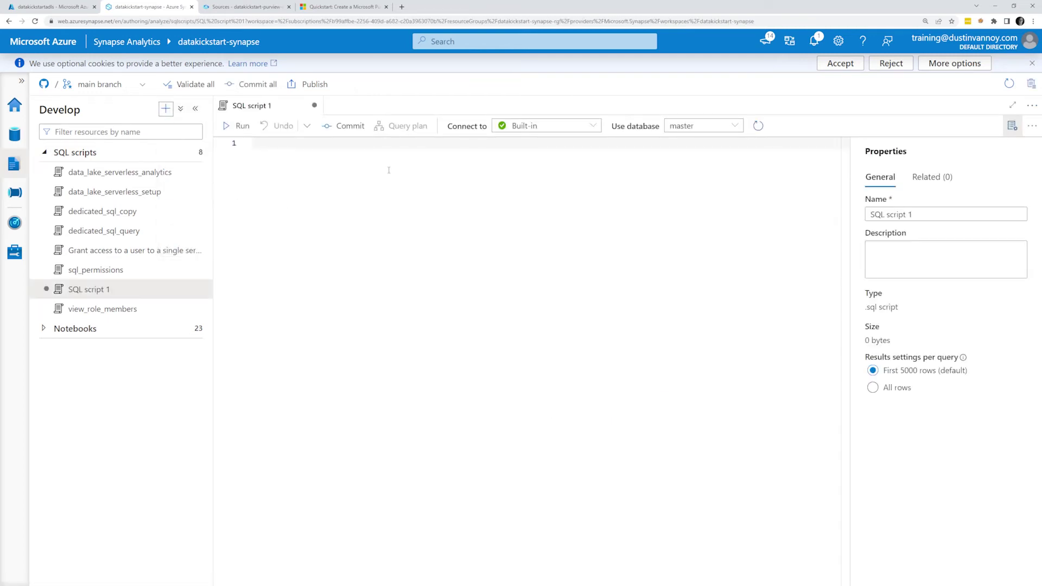
left_click(567, 125)
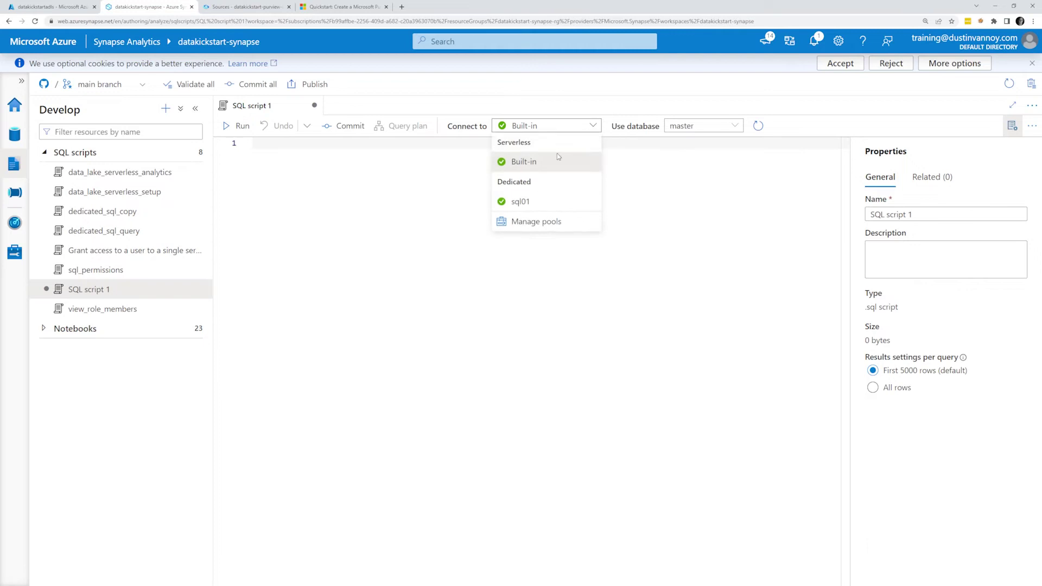
left_click(530, 209)
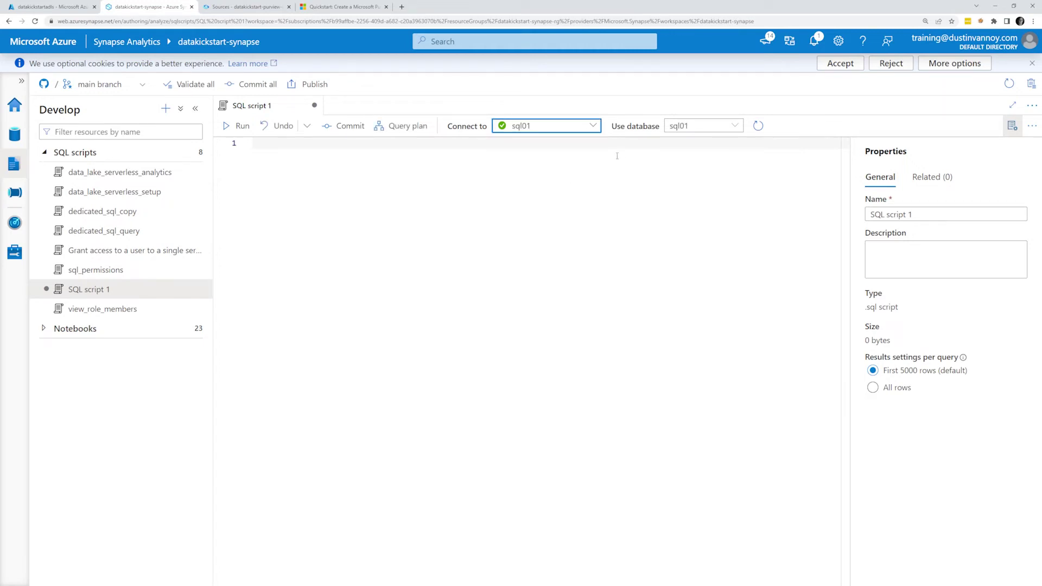
left_click(697, 129)
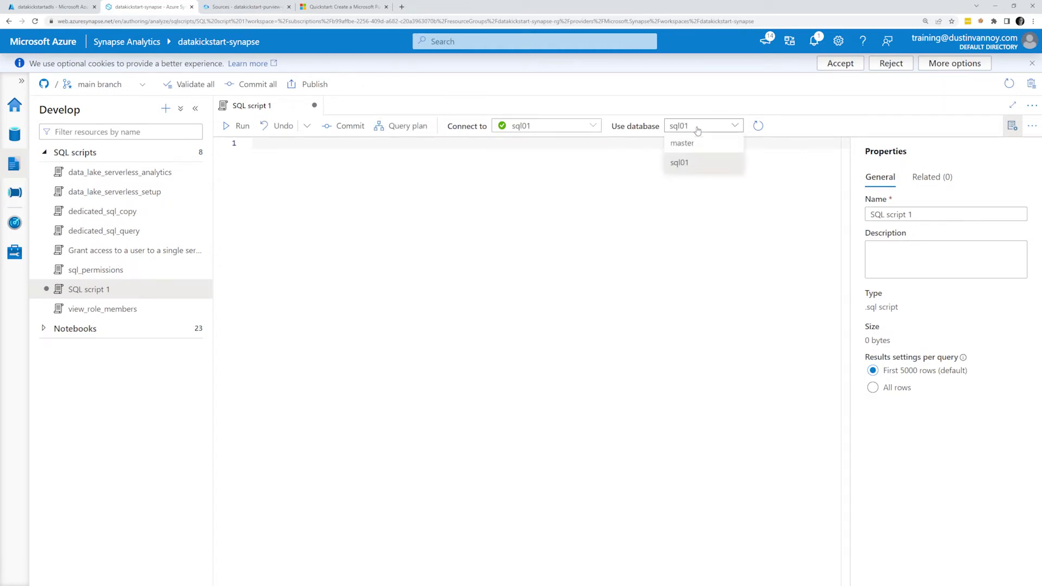
left_click(698, 130)
Run the CREATE USER statement and the sp_addrolemember db_owner statement for datakickstart-purview-demo on sql01
left_click(358, 167)
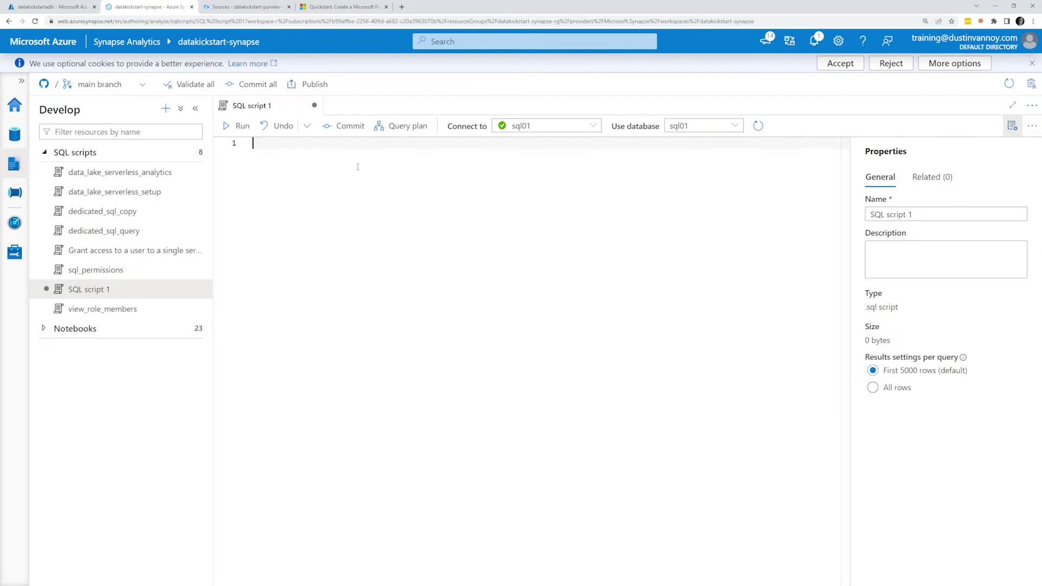
type("CREATE USER [datakickstart-purview-demo] FROM EXTERNAL PROVIDER;  EXEC sp_addrolemember 'db_owner', 'datakickstart-purview-demo';")
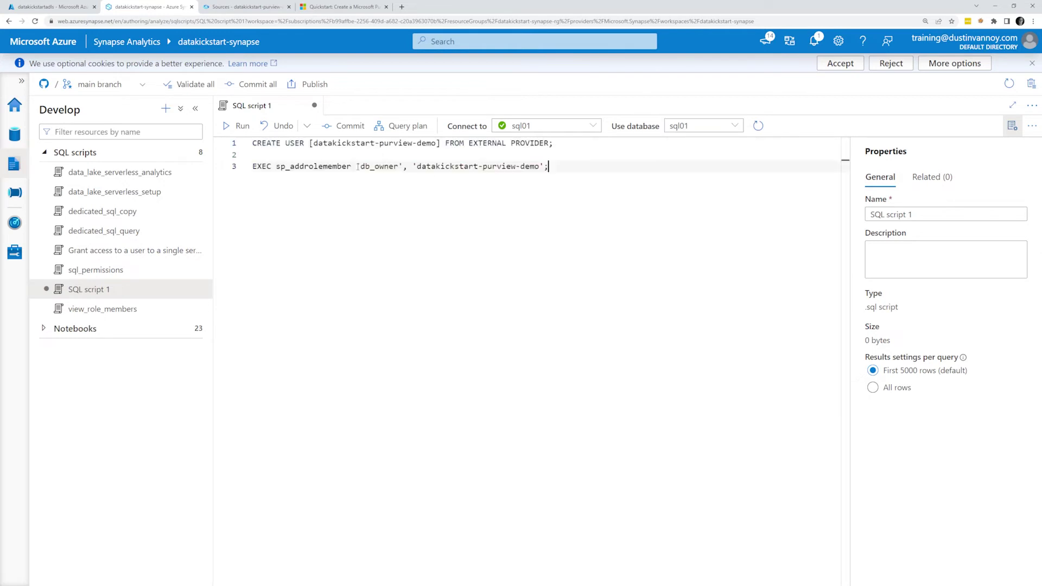
key("ctrl+Return")
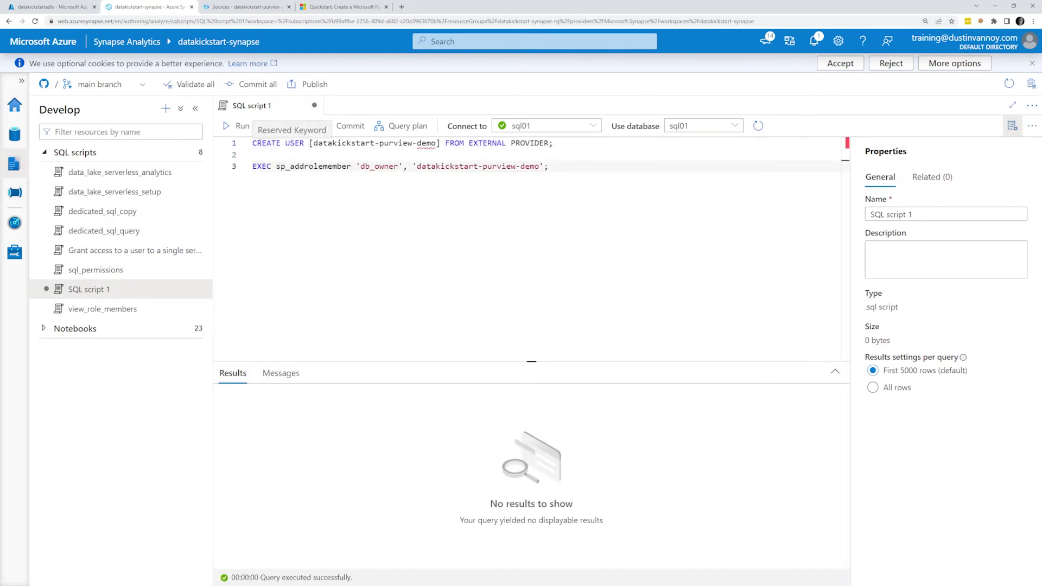
triple_click(260, 142)
left_click(237, 125)
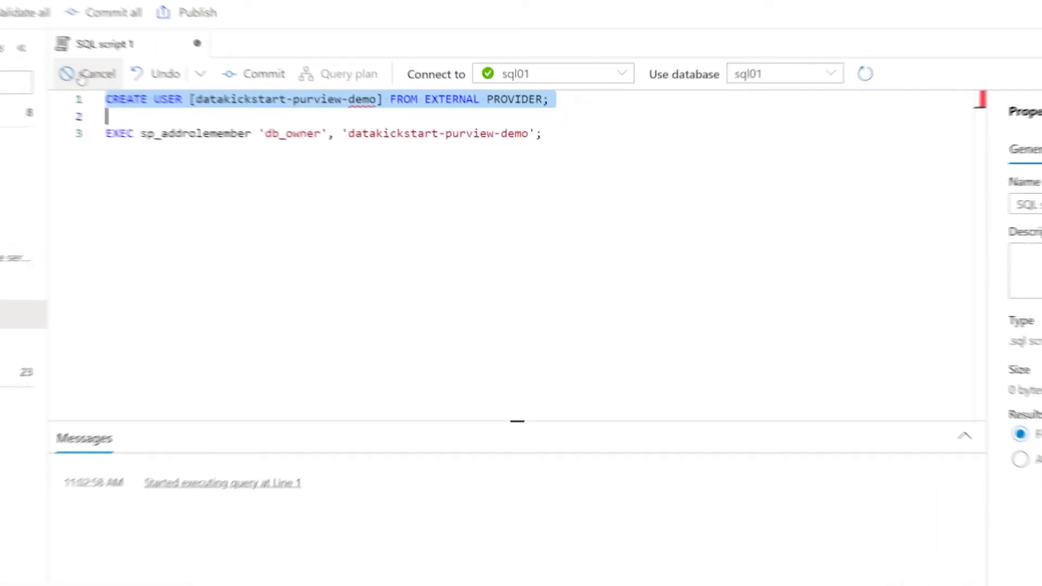
triple_click(78, 128)
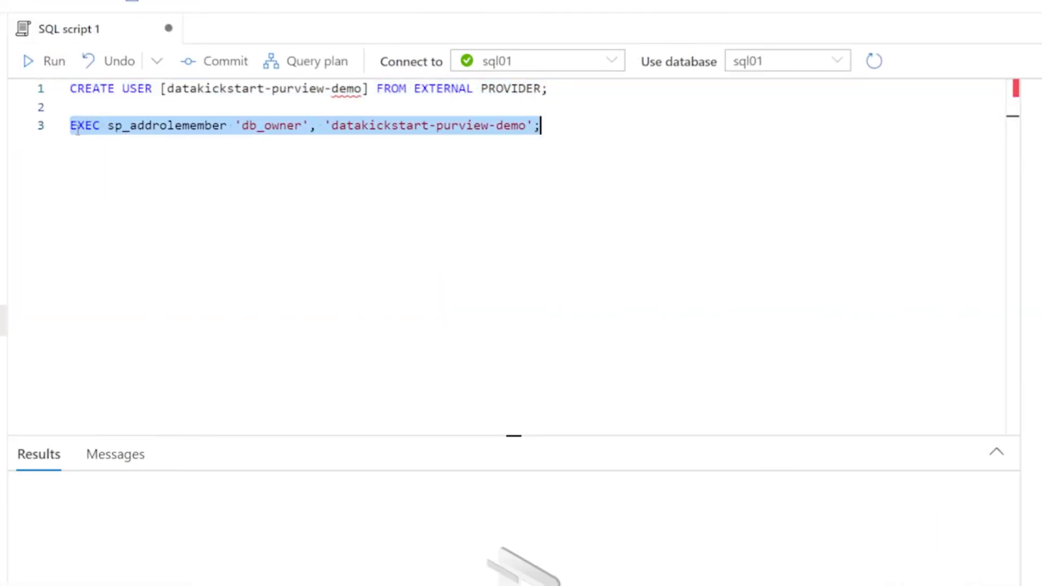
left_click(54, 67)
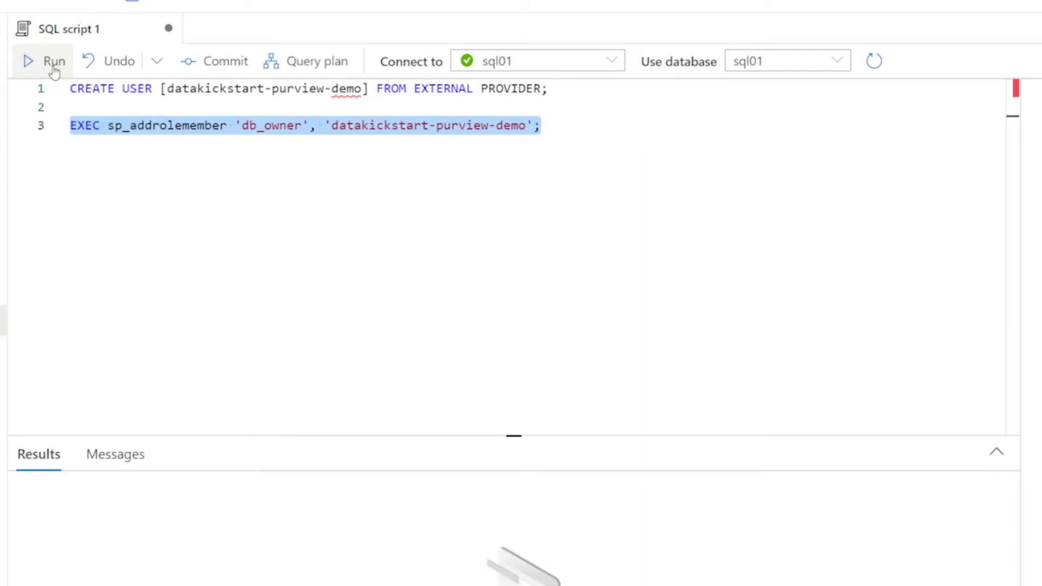
left_click(142, 219)
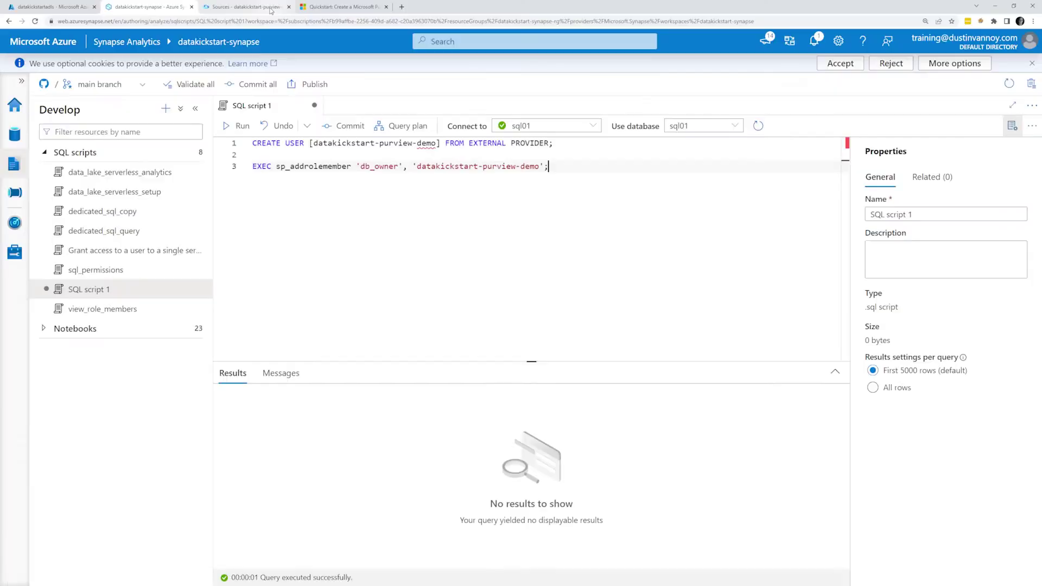
left_click(271, 10)
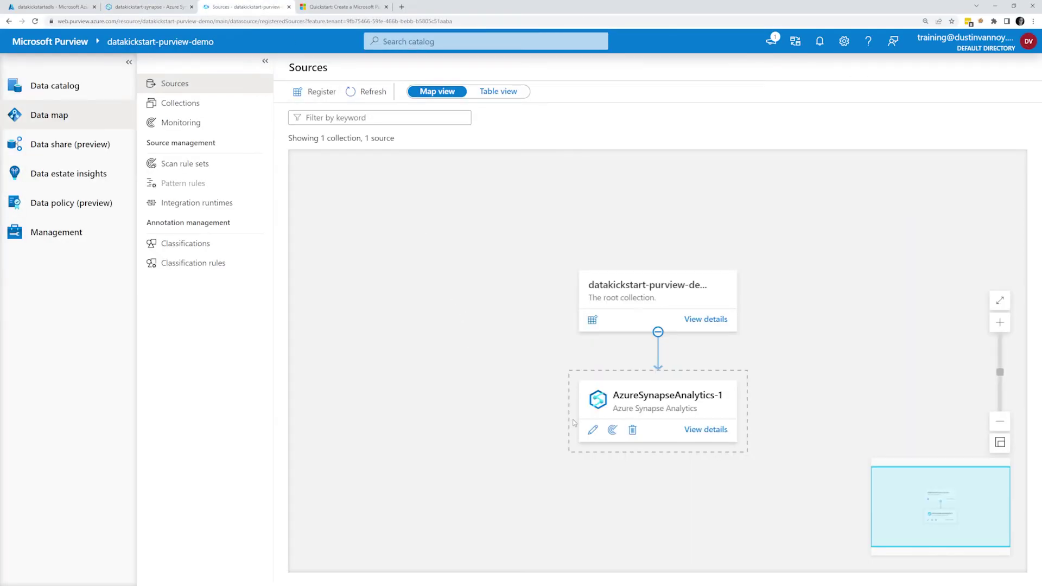
Set up a scan of AzureSynapseAnalytics-1 on sql01 and test the connection, which fails on Access
left_click(612, 431)
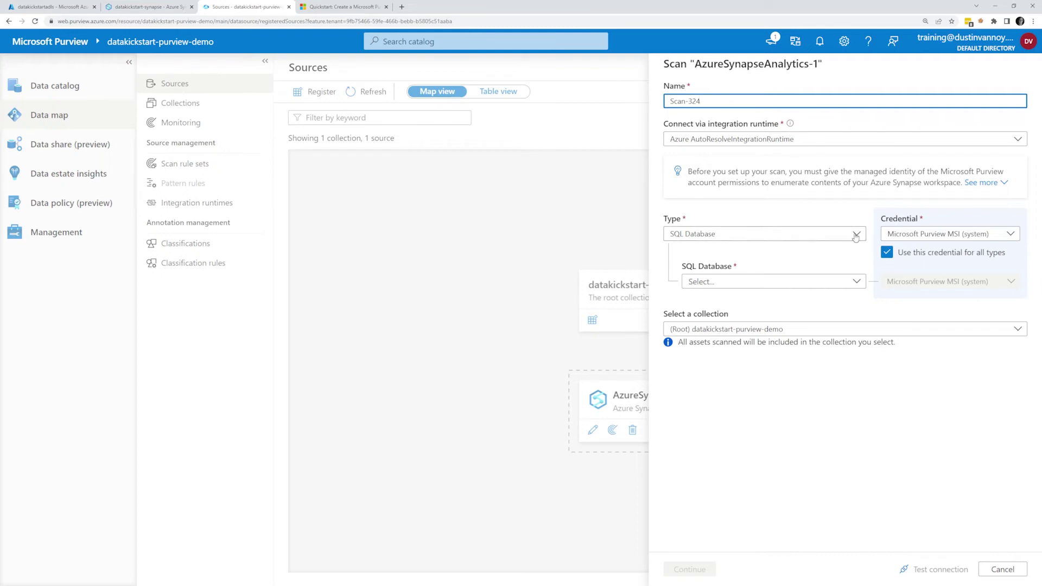
left_click(858, 285)
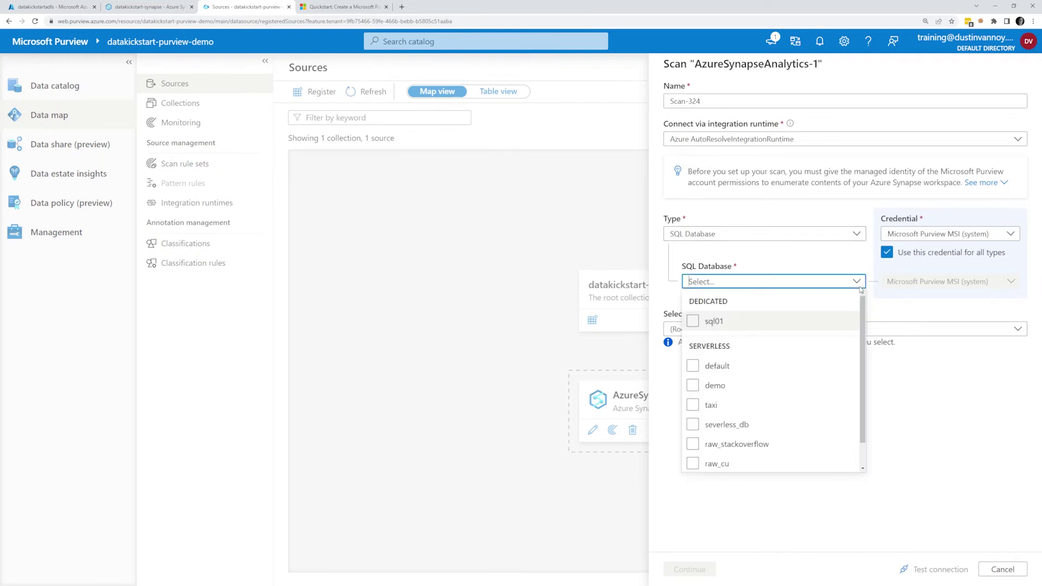
left_click(693, 321)
left_click(931, 371)
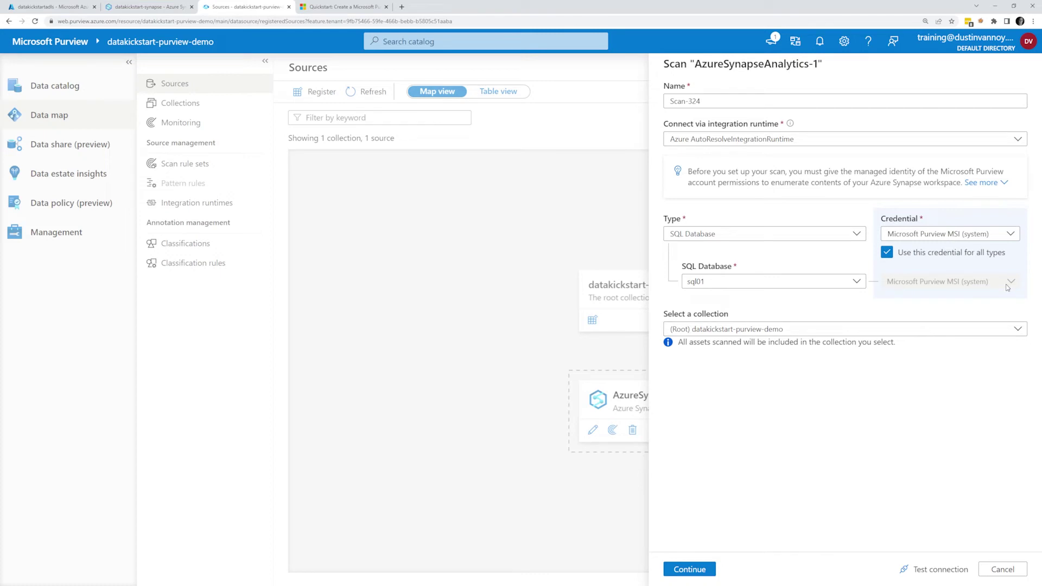
left_click(979, 183)
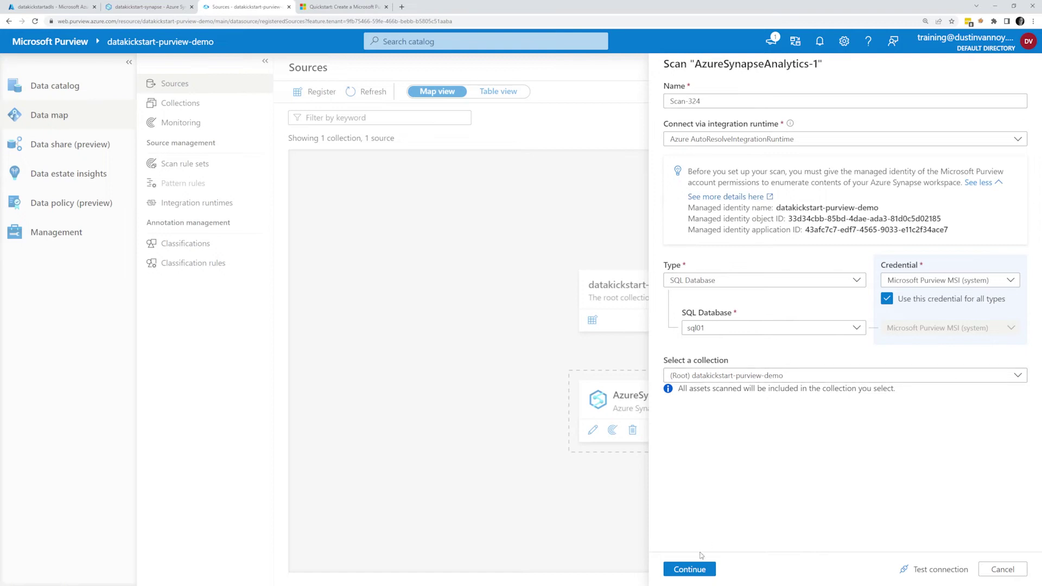
left_click(690, 569)
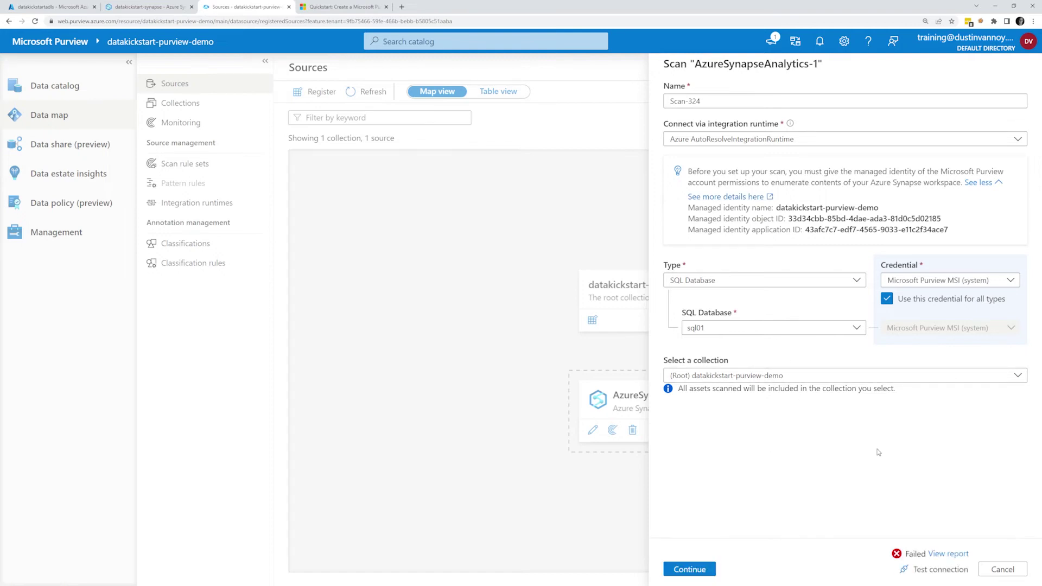
left_click(942, 553)
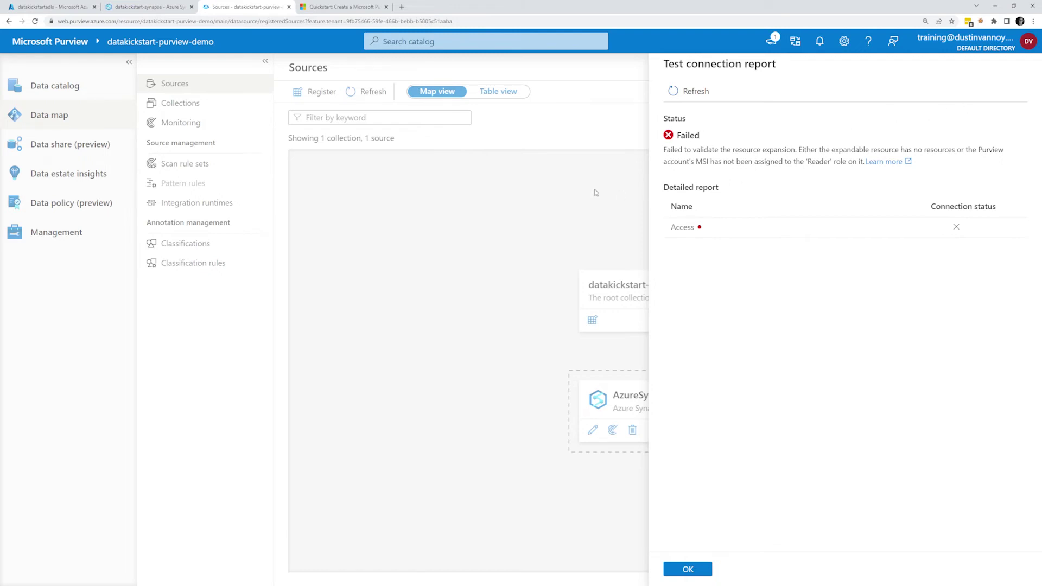
left_click(687, 570)
Start a Reader role assignment in the datakickstart-synapse workspace's access control
left_click(51, 6)
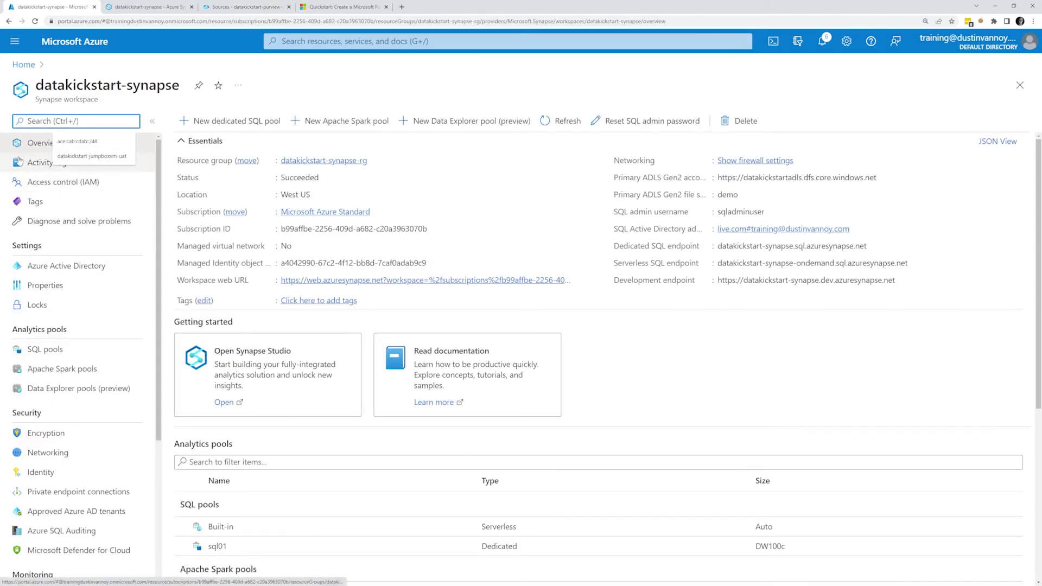
left_click(61, 182)
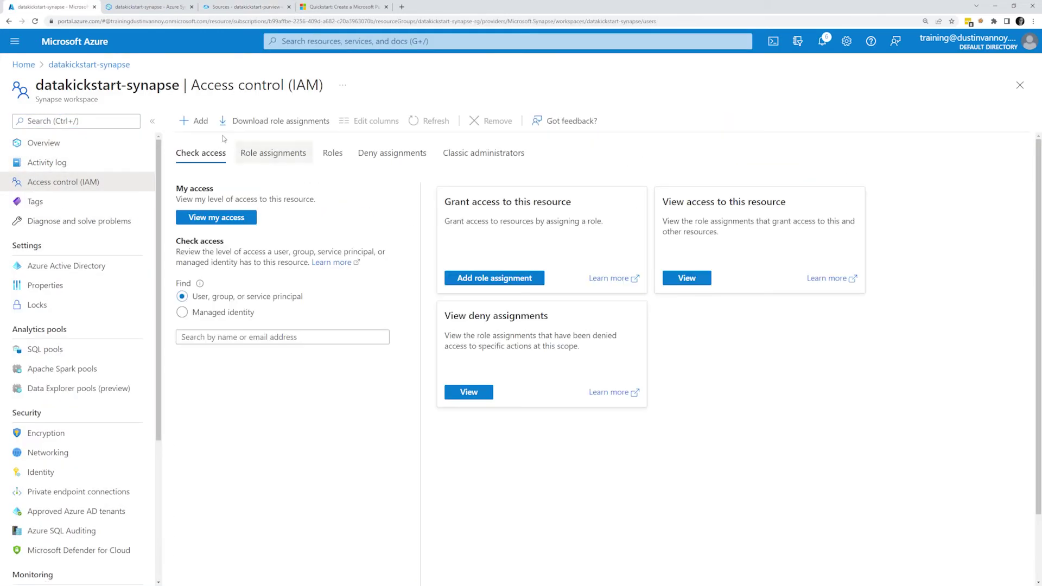
left_click(198, 120)
left_click(217, 143)
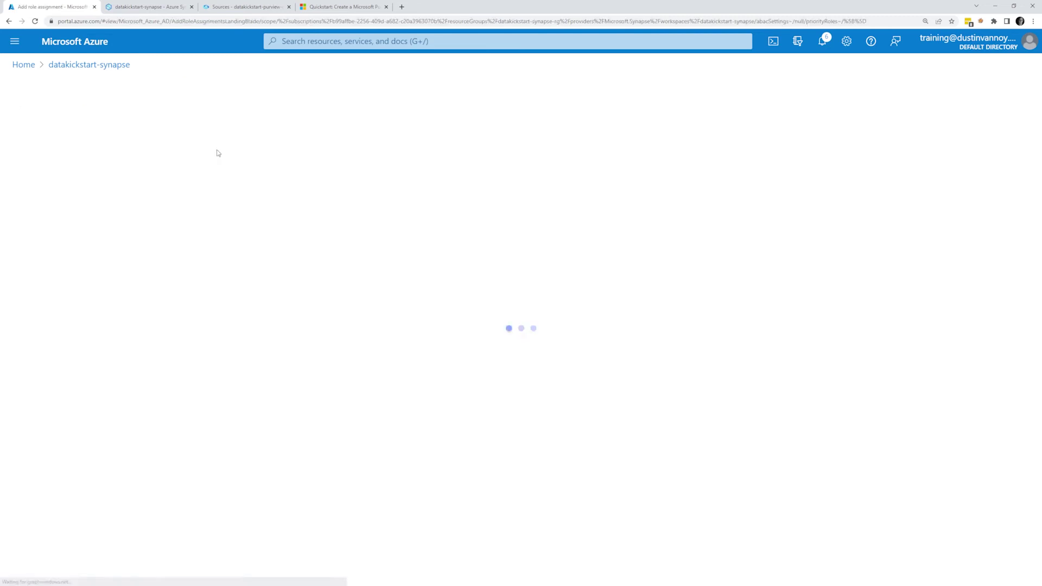
double_click(76, 320)
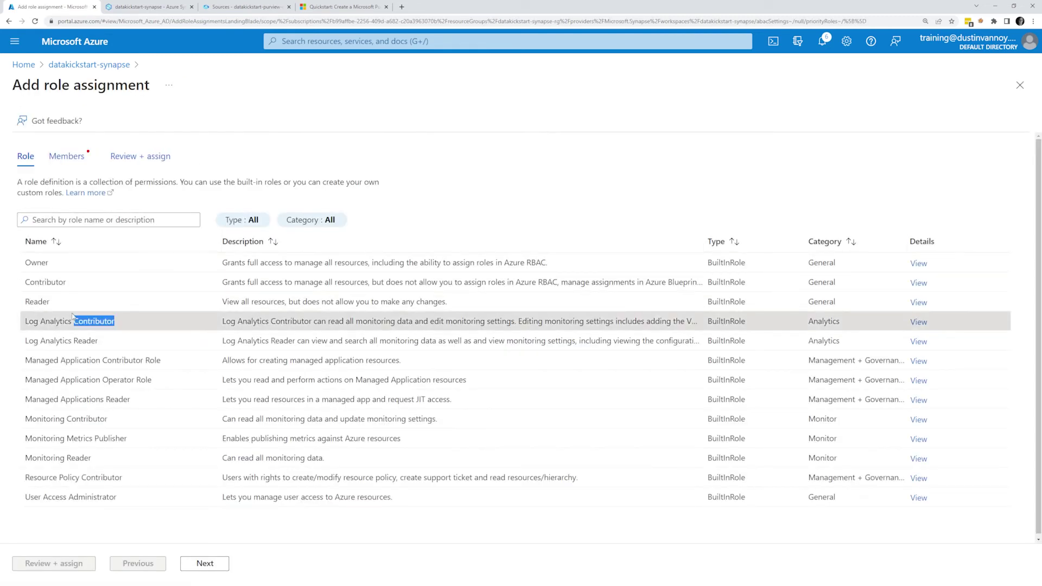
left_click(161, 299)
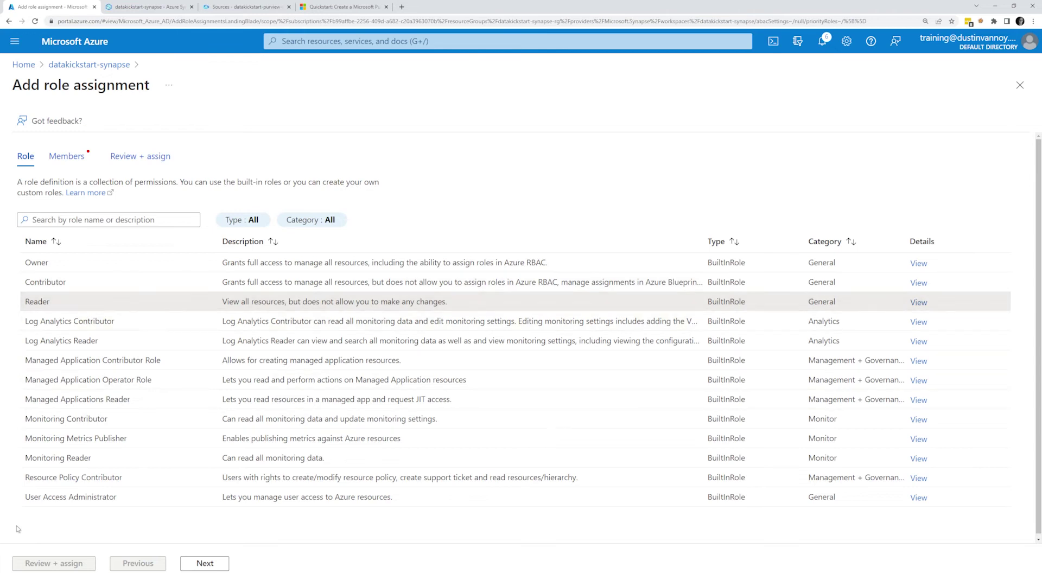
Assign Reader to the datakickstart-purview-demo Purview managed identity and complete the assignment
left_click(205, 564)
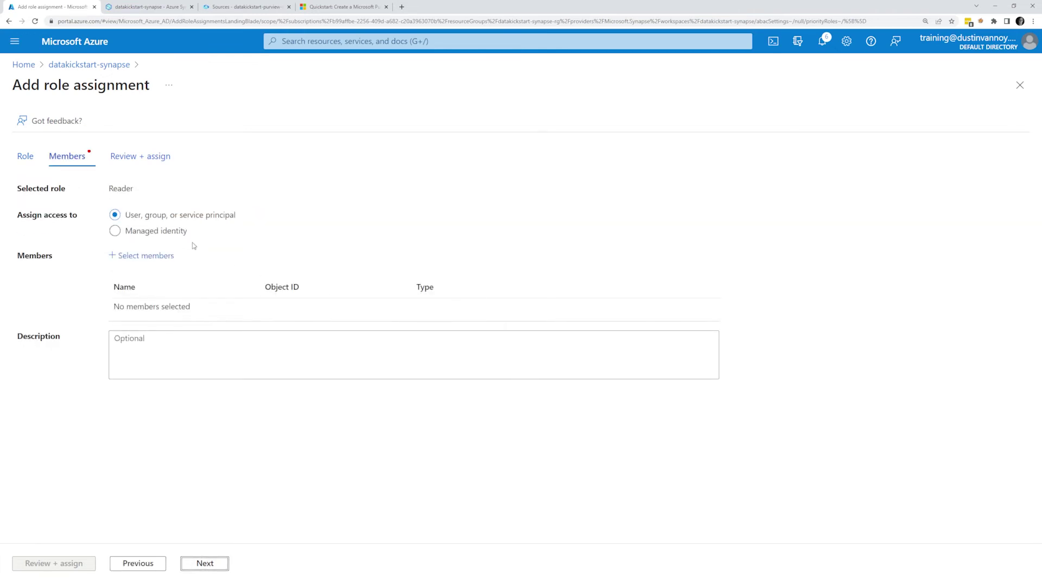
left_click(179, 233)
left_click(163, 256)
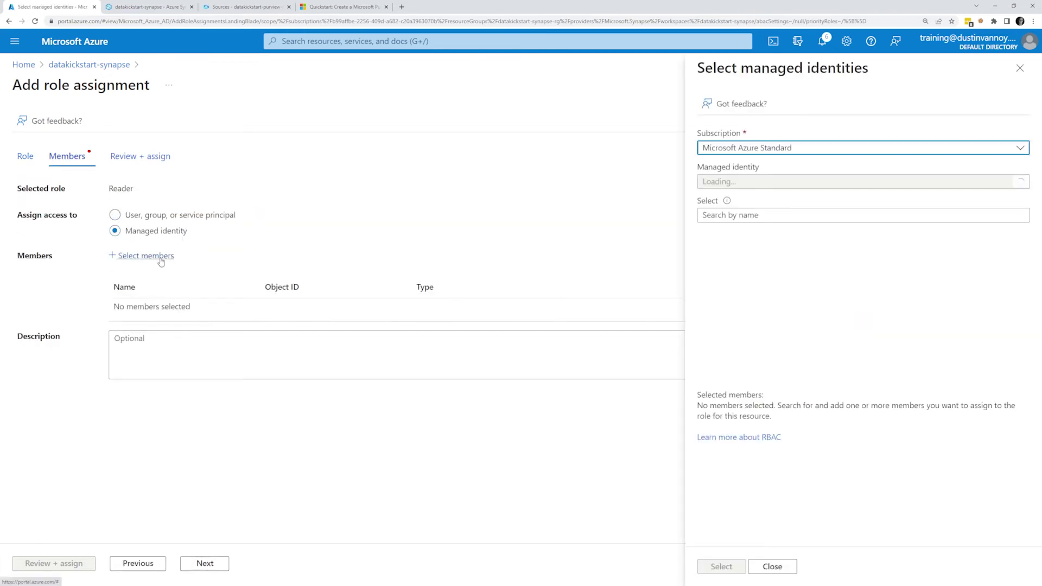
left_click(783, 182)
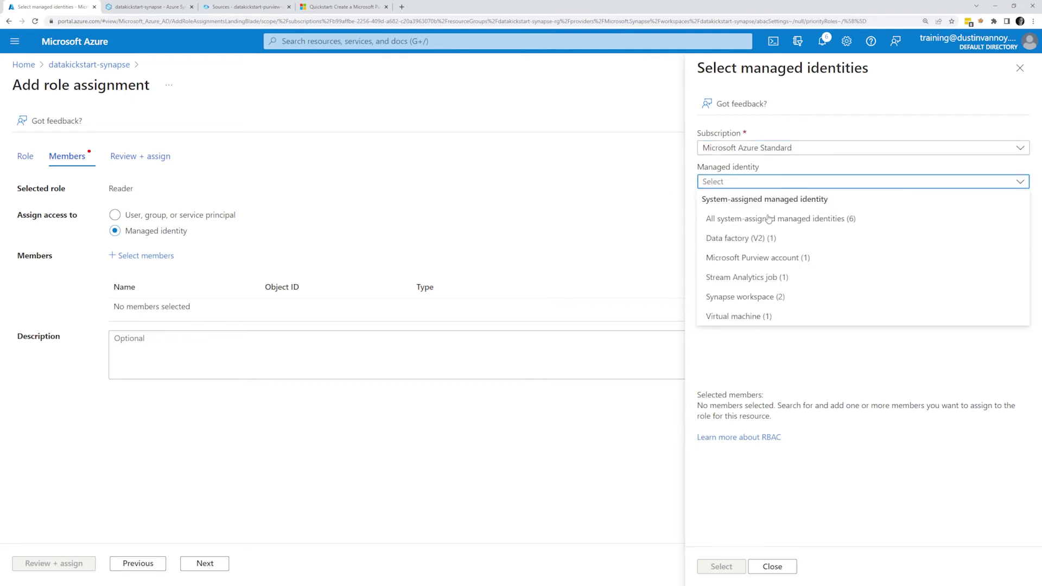
left_click(753, 253)
left_click(751, 247)
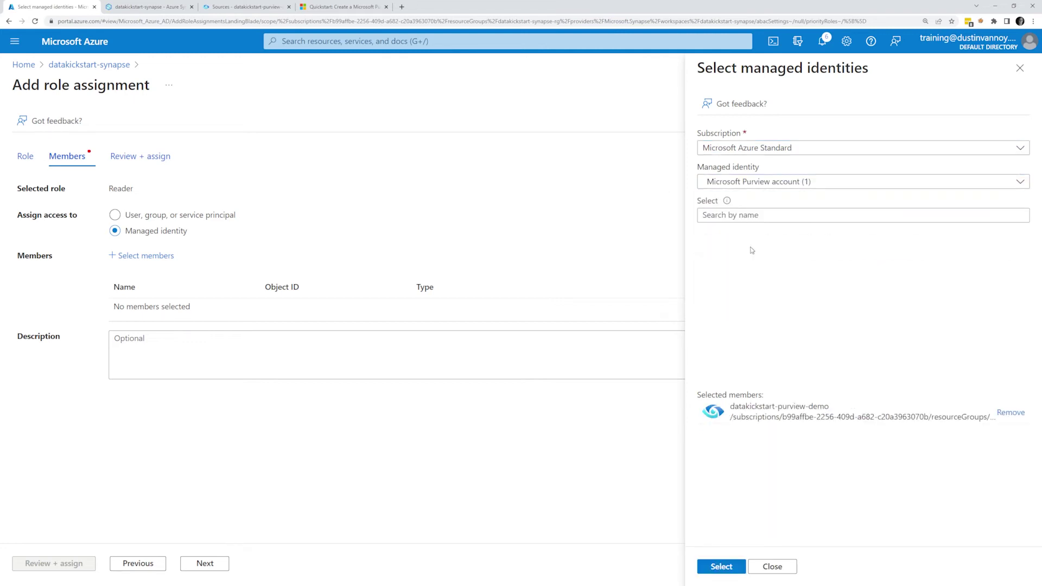
left_click(721, 566)
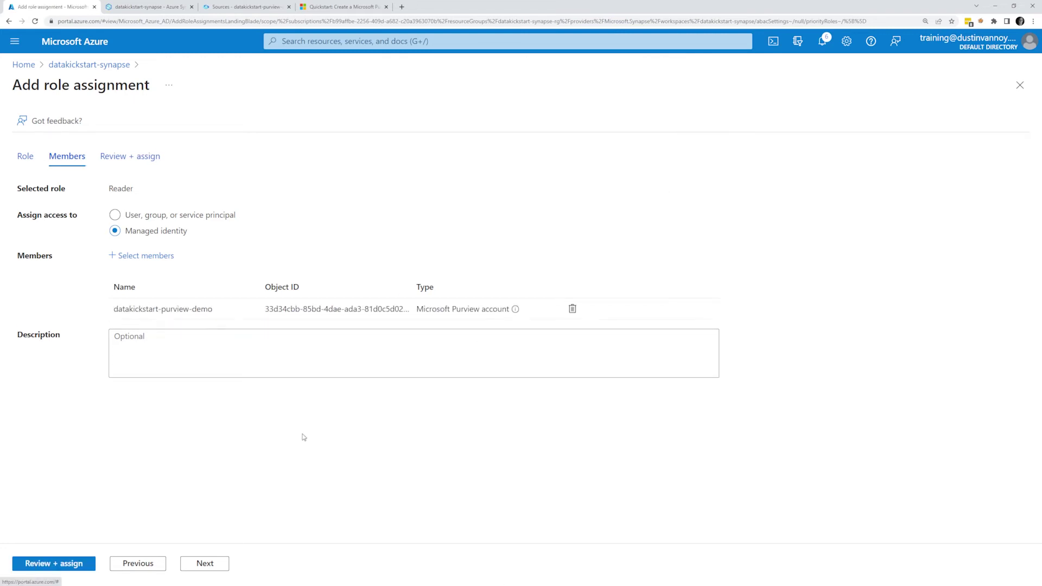
left_click(68, 568)
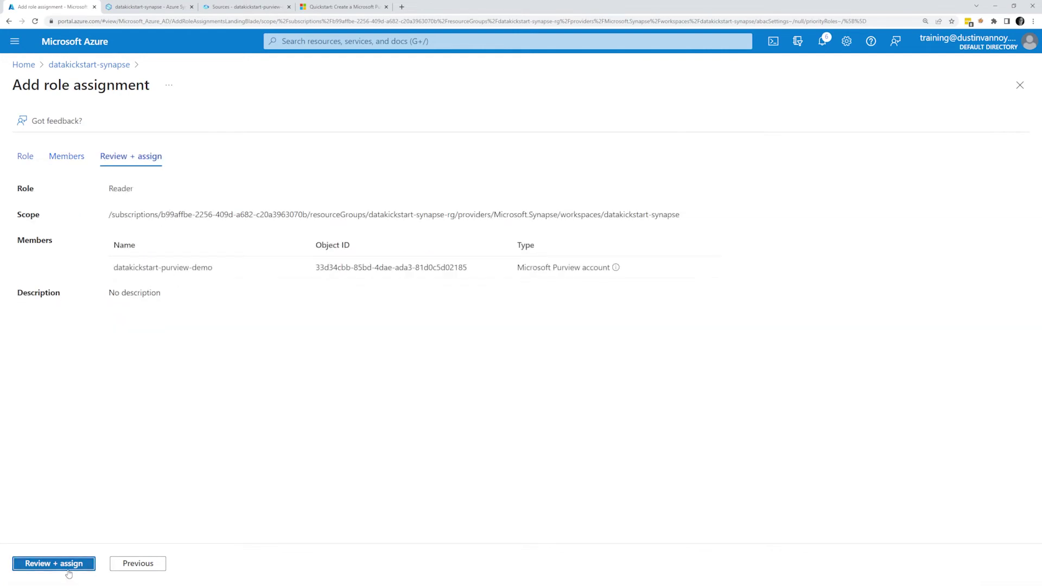
left_click(69, 567)
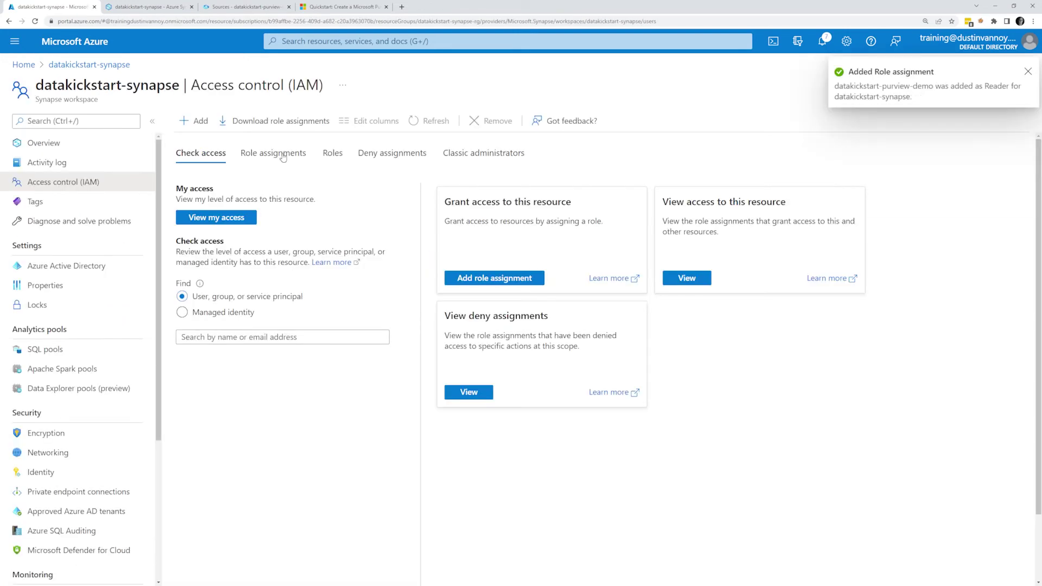
left_click(1028, 74)
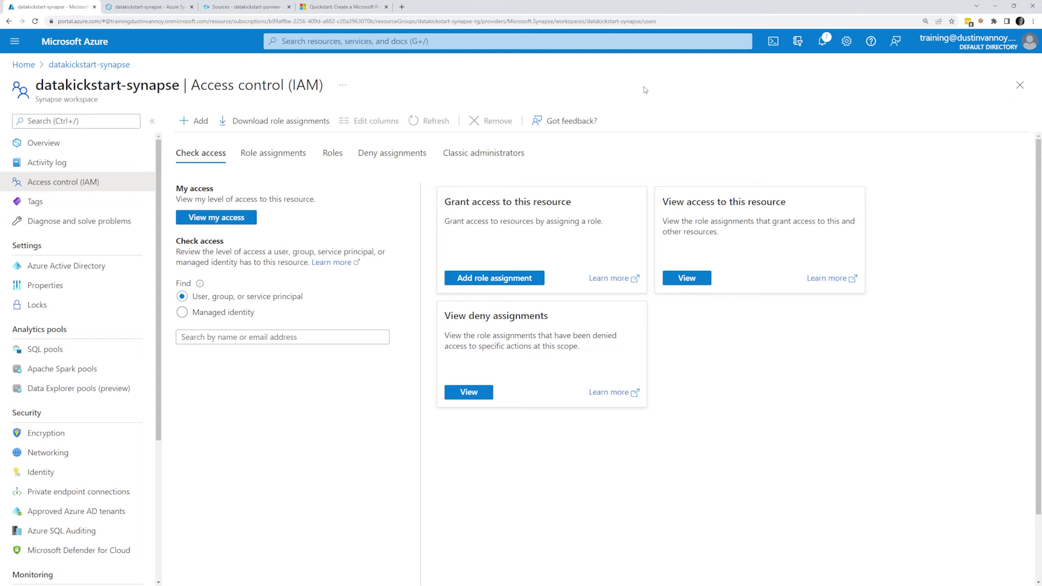
left_click(228, 10)
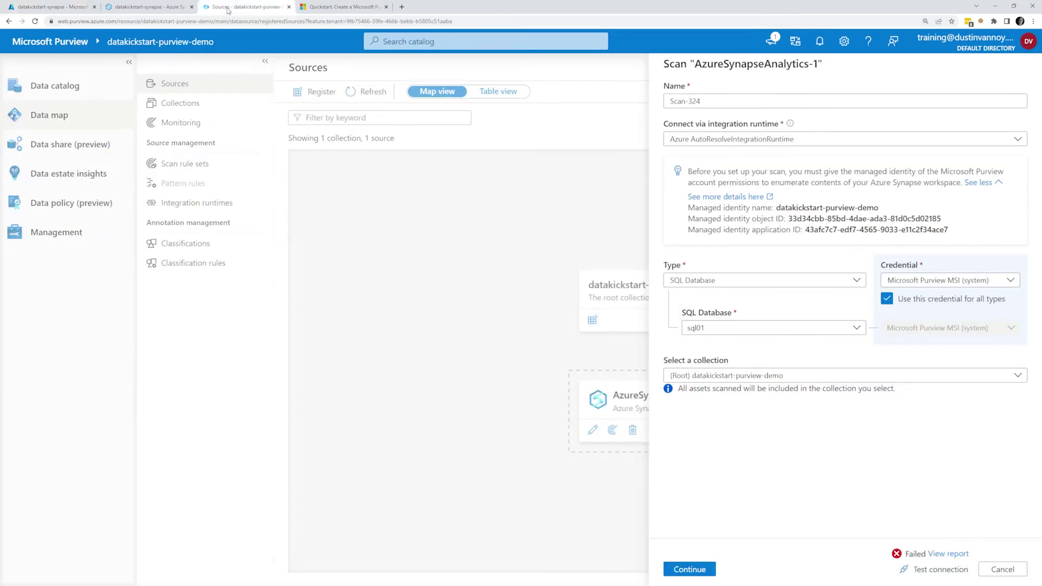
Retest the Synapse scan connection, check the failure report, and retest until Access passed, then continue
left_click(934, 573)
left_click(953, 555)
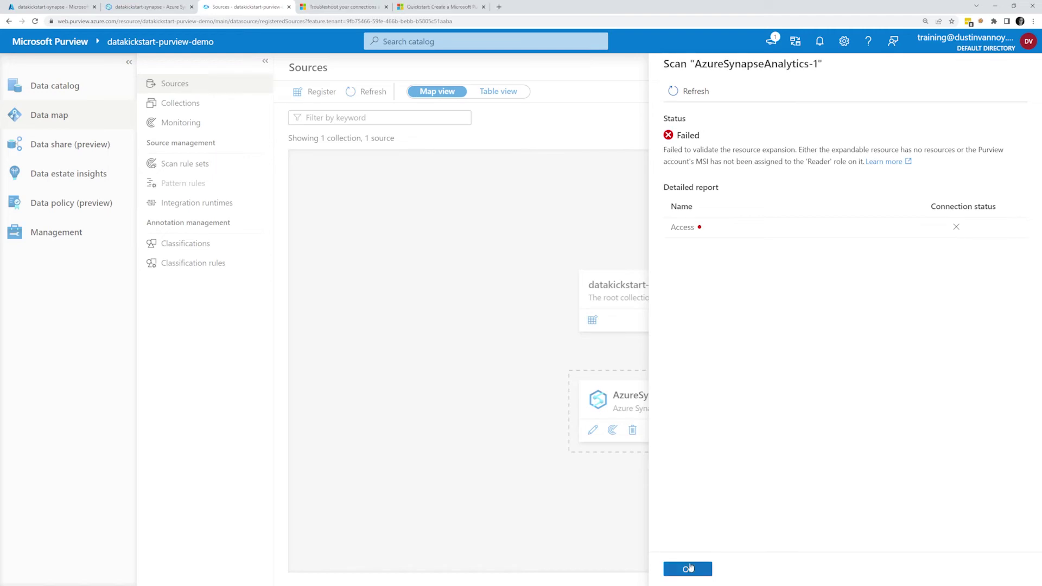
left_click(944, 570)
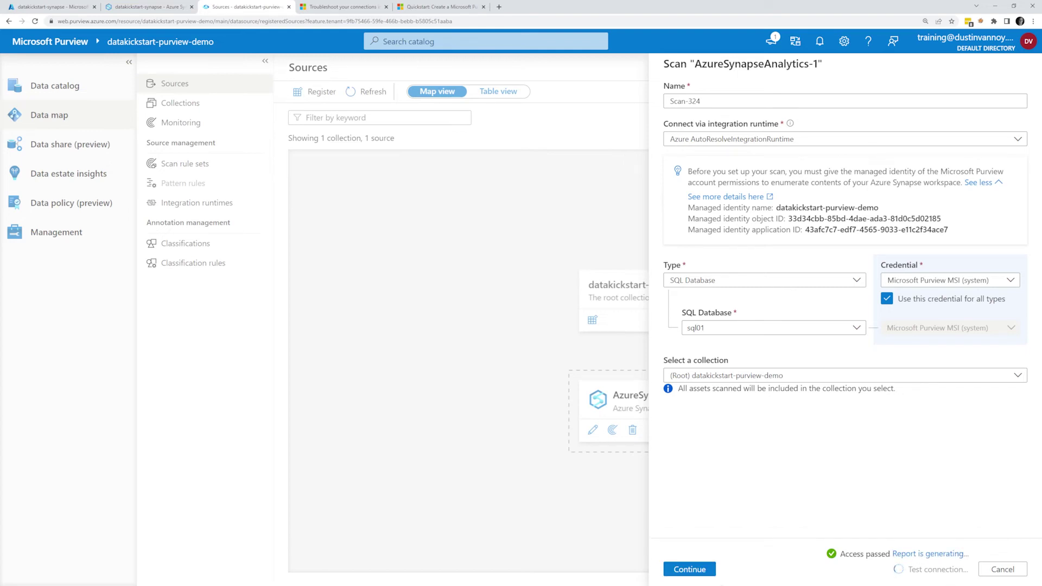
left_click(697, 574)
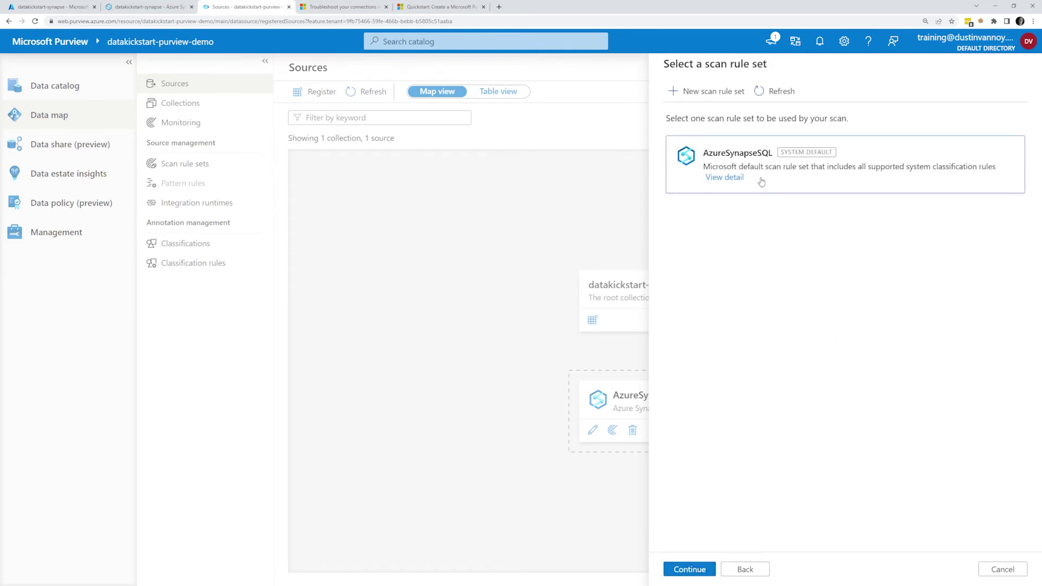
Review the AzureSynapseSQL rule set's Government classification rules, then keep AzureSynapseSQL as the scan rule set
left_click(733, 180)
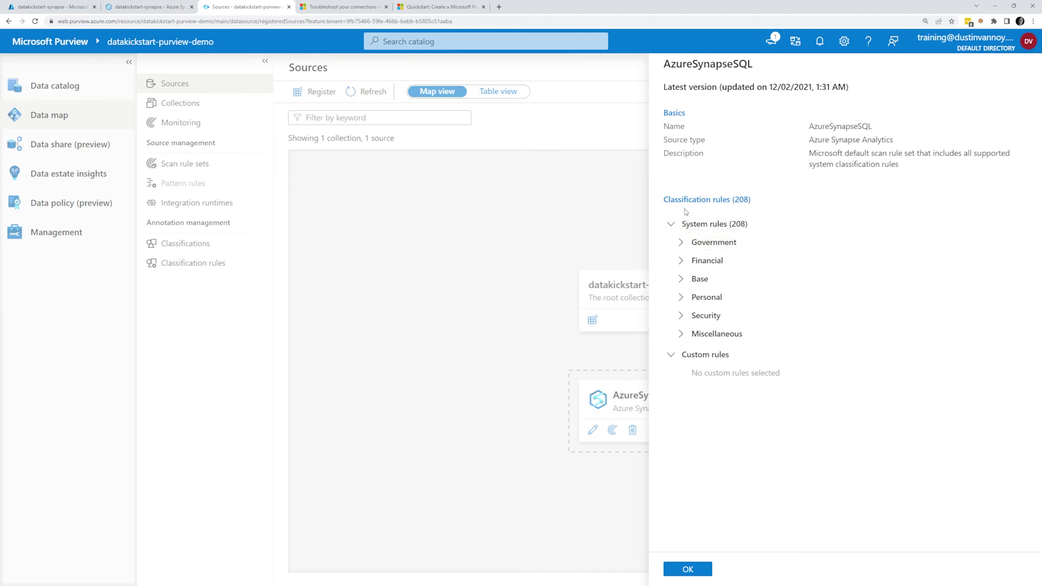
left_click(681, 242)
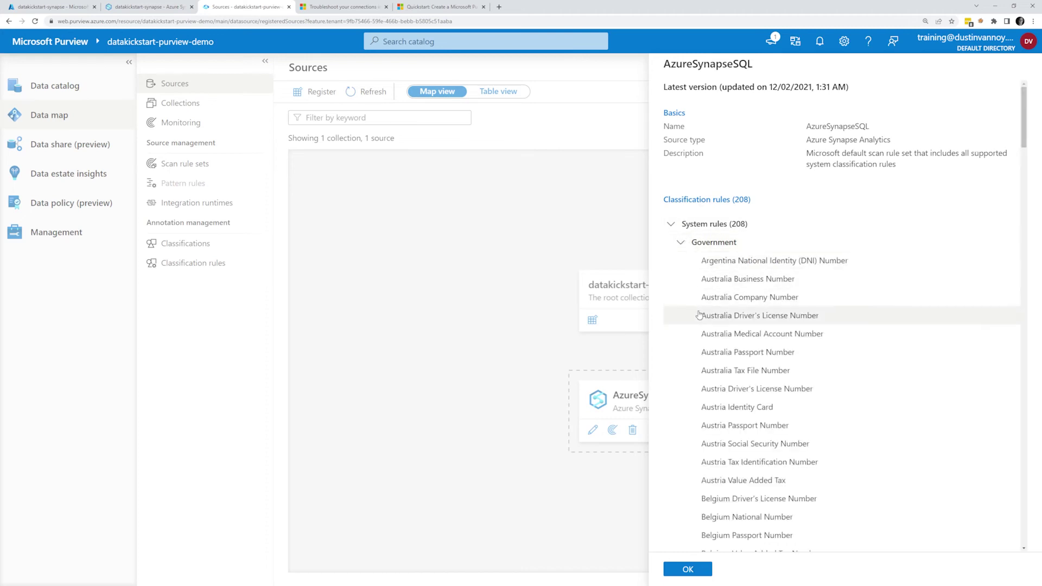
left_click(679, 242)
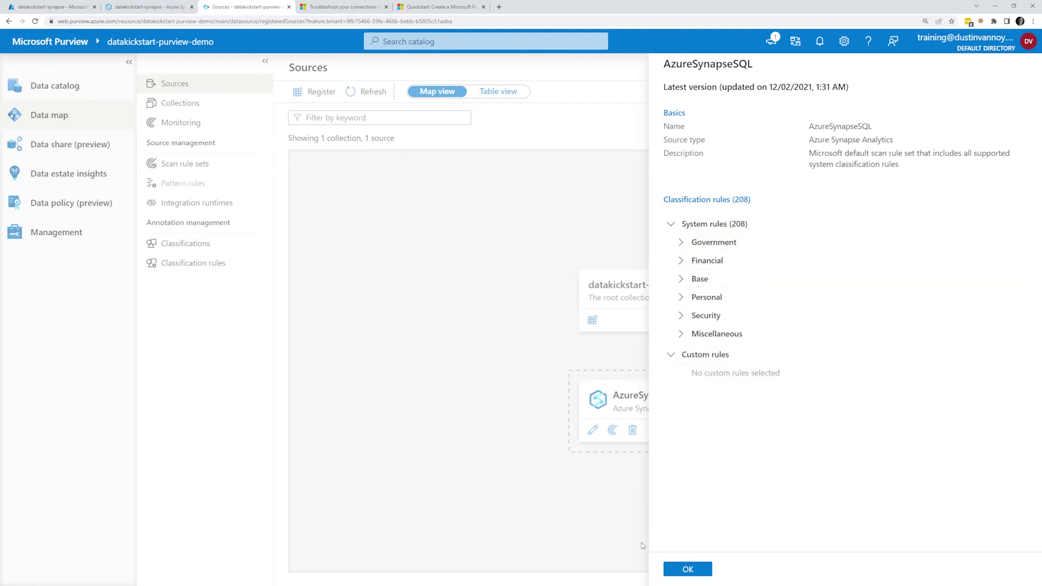
left_click(689, 568)
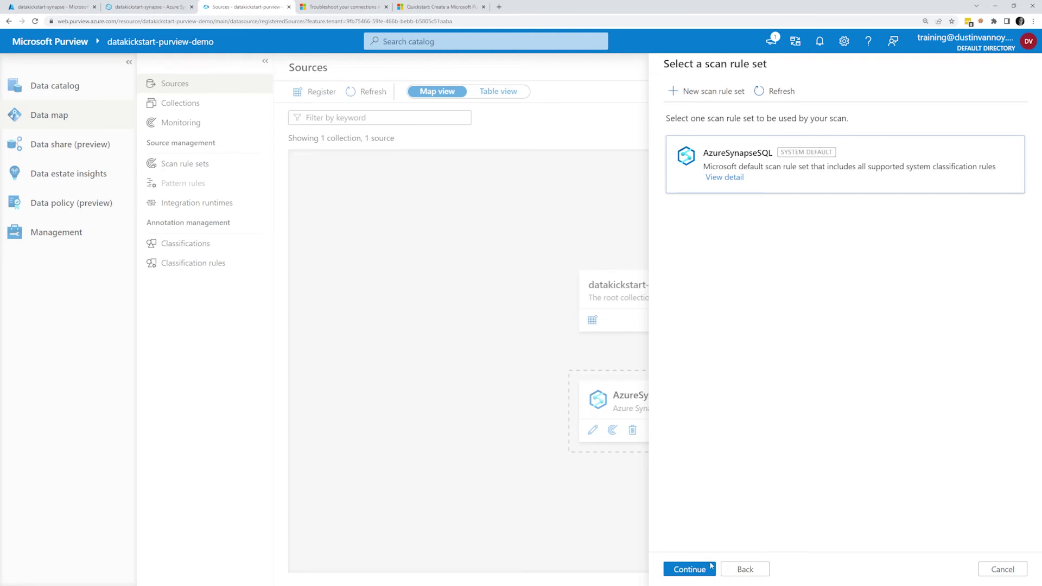
left_click(689, 569)
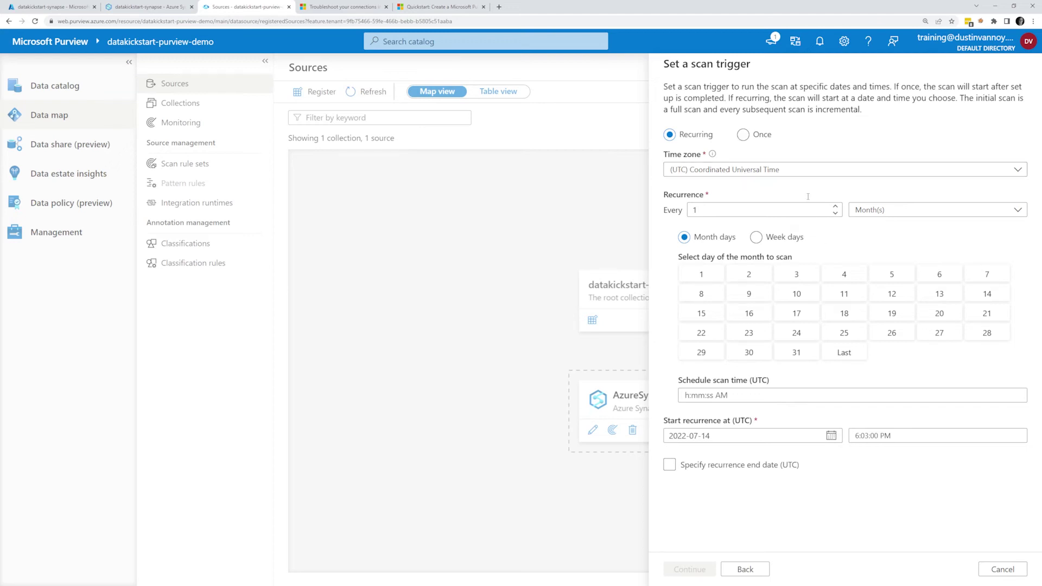
Set the scan trigger to run Once and proceed to the scan review
left_click(742, 134)
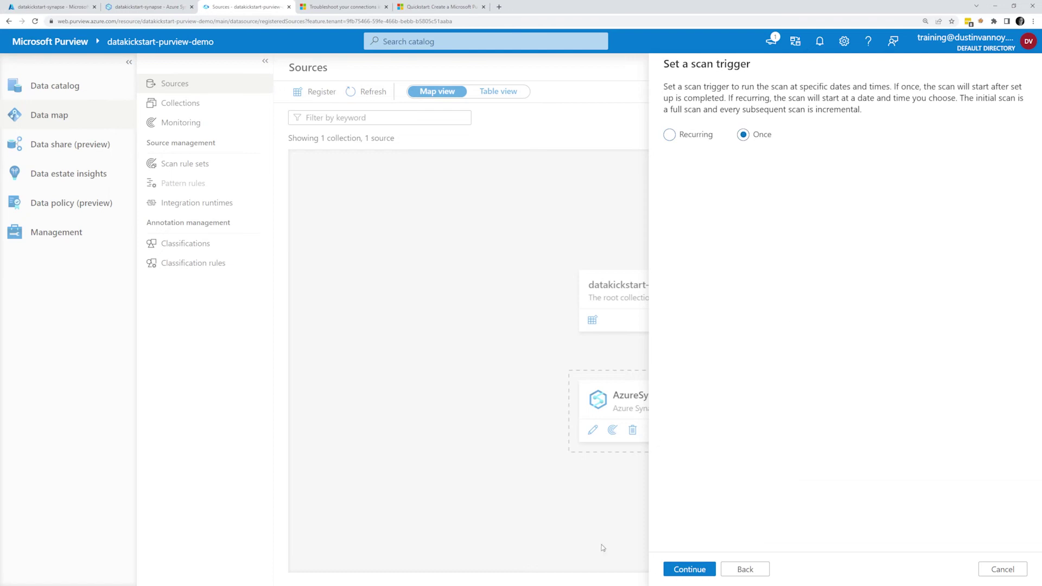
left_click(674, 576)
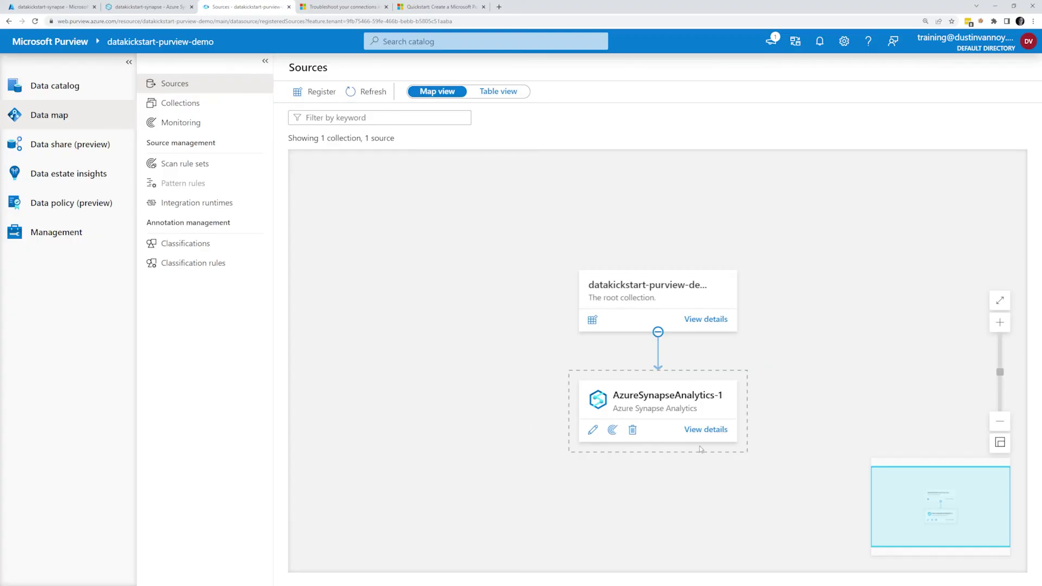
Open AzureSynapseAnalytics-1's applied scans, see Scan-324 Throttled, and start a new scan
left_click(698, 433)
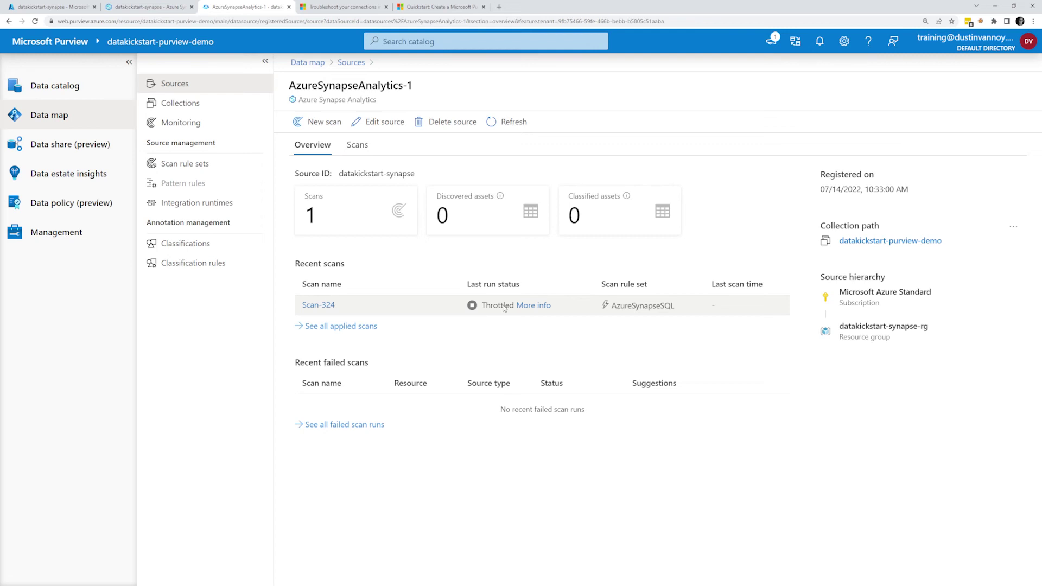
left_click(331, 326)
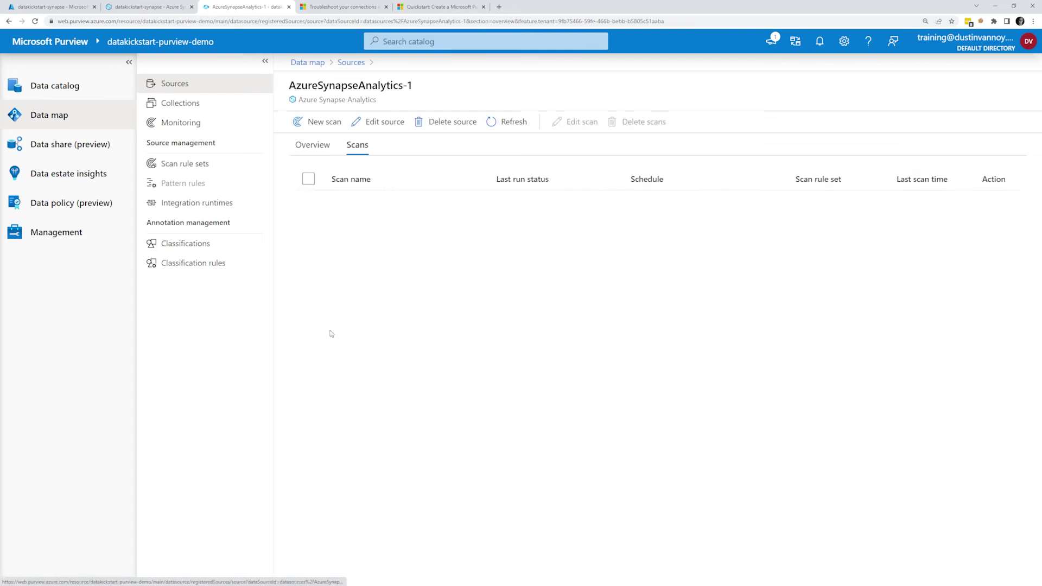
mouse_move(550, 207)
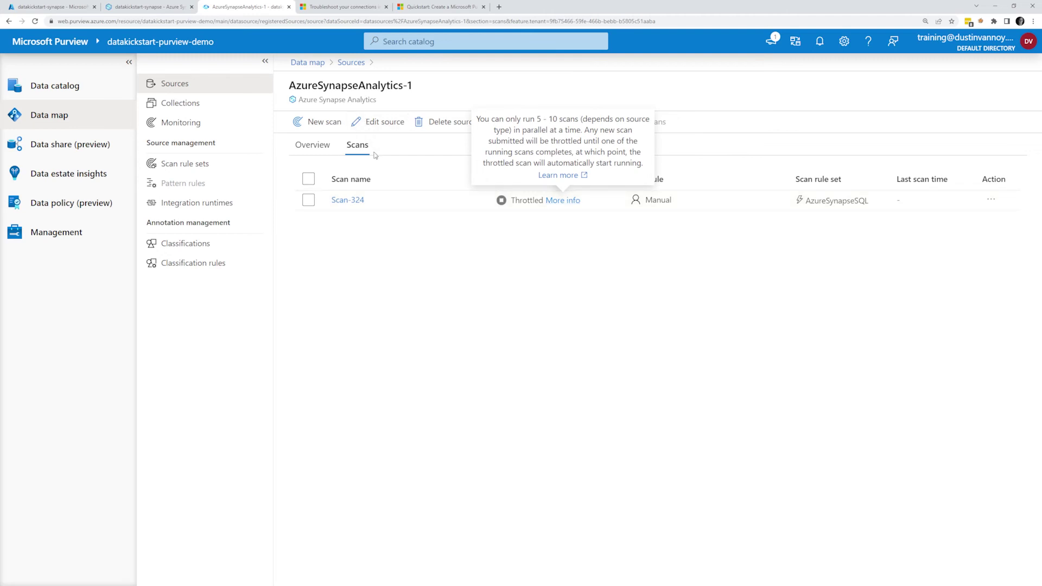
left_click(324, 131)
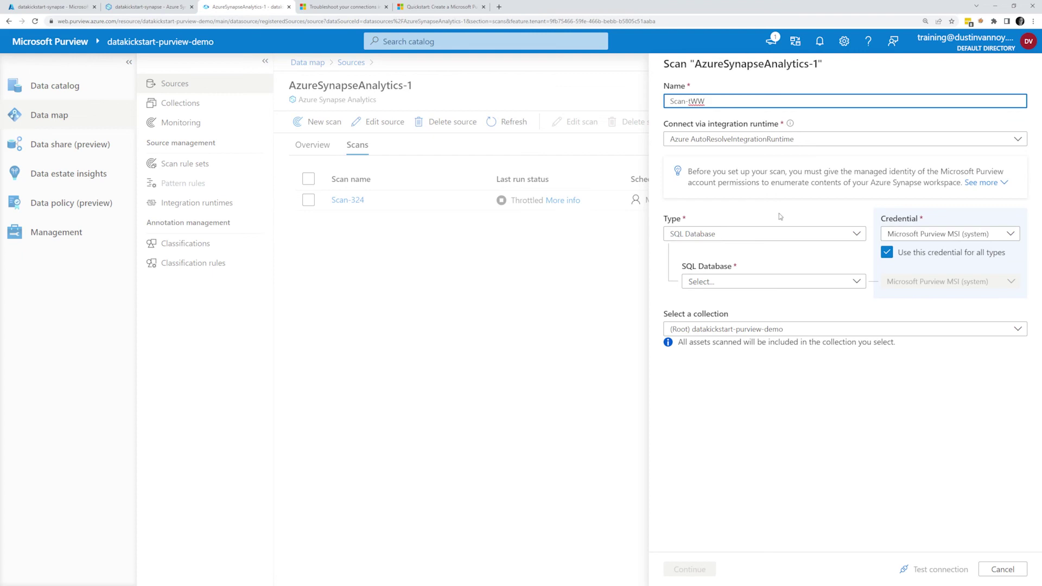
Select the raw_stackoverflow, raw_cu, taxi and severless_db serverless databases for the scan
left_click(856, 282)
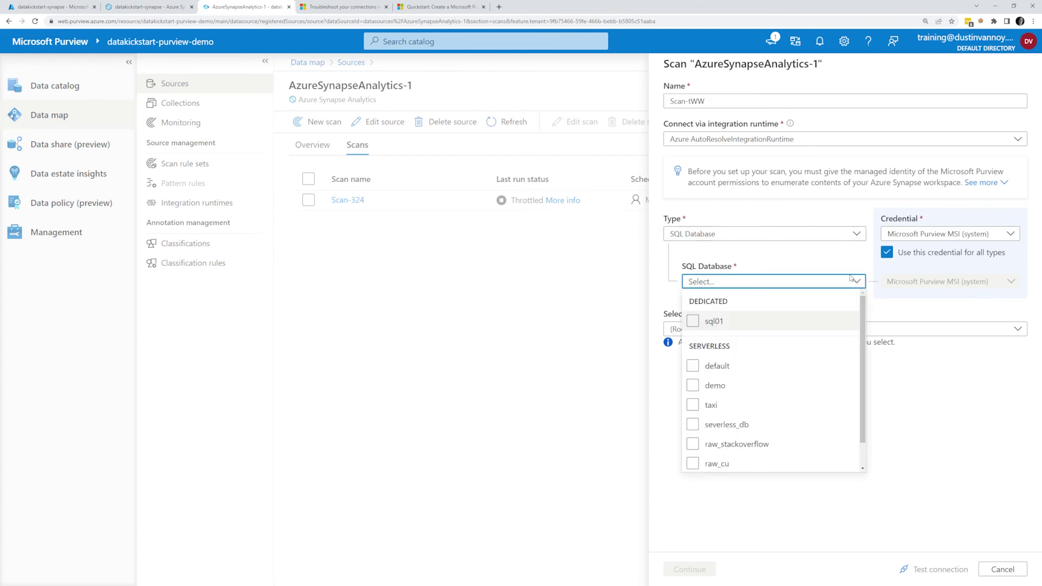
scroll(770, 384, "down", 1)
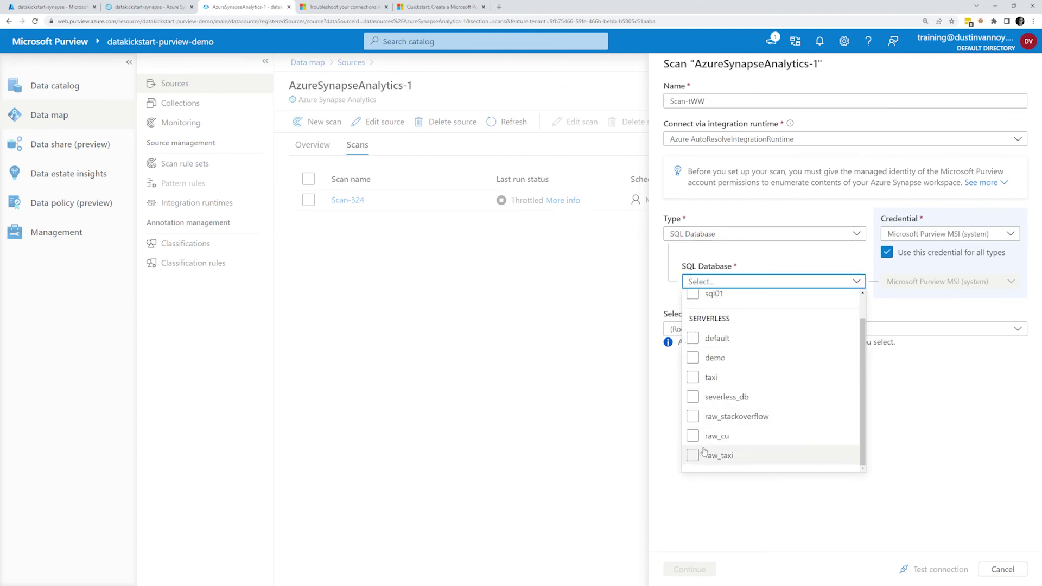
left_click(690, 419)
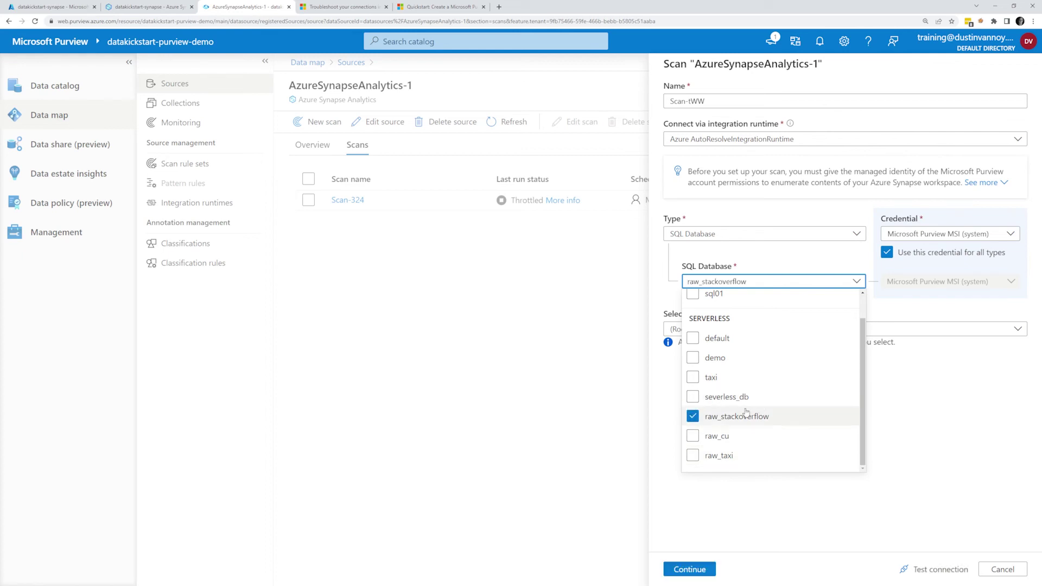
left_click(693, 437)
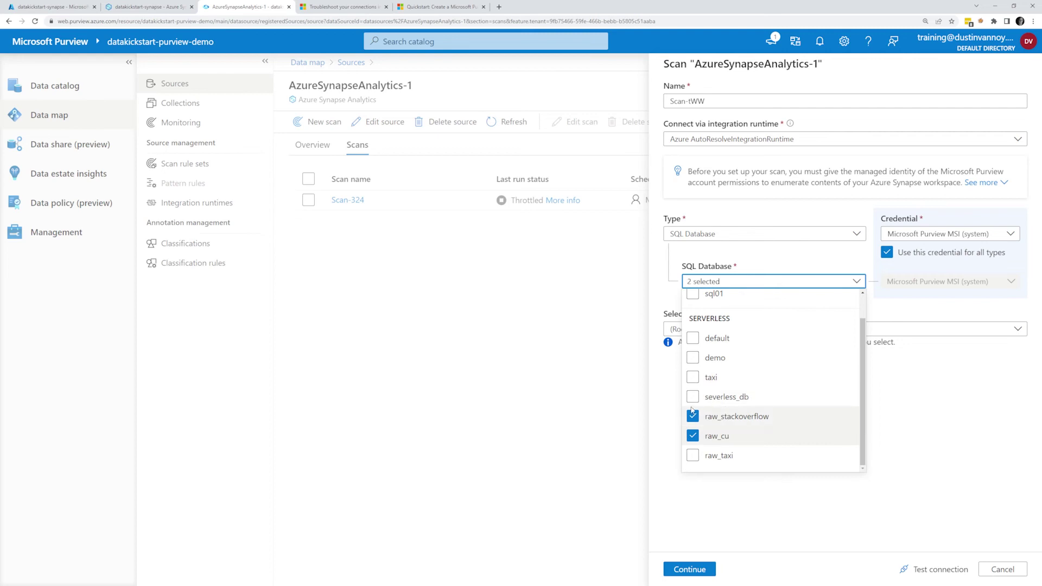
left_click(693, 379)
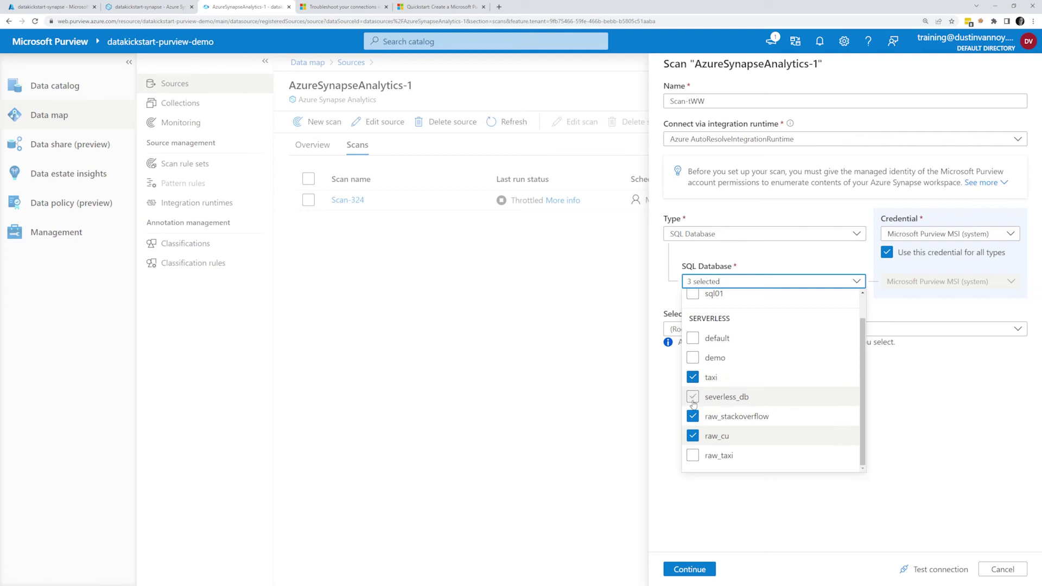
left_click(693, 398)
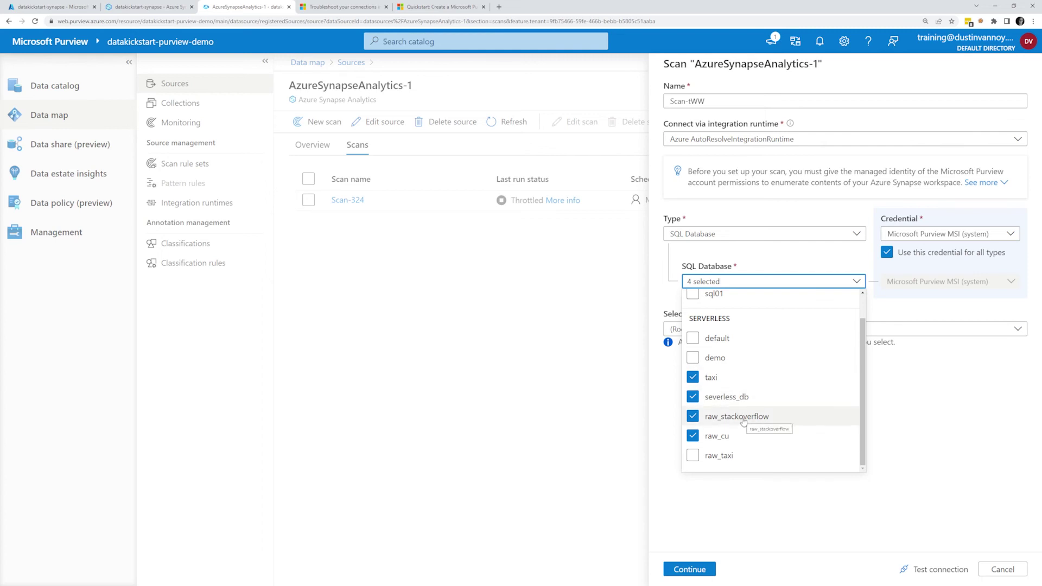
left_click(899, 405)
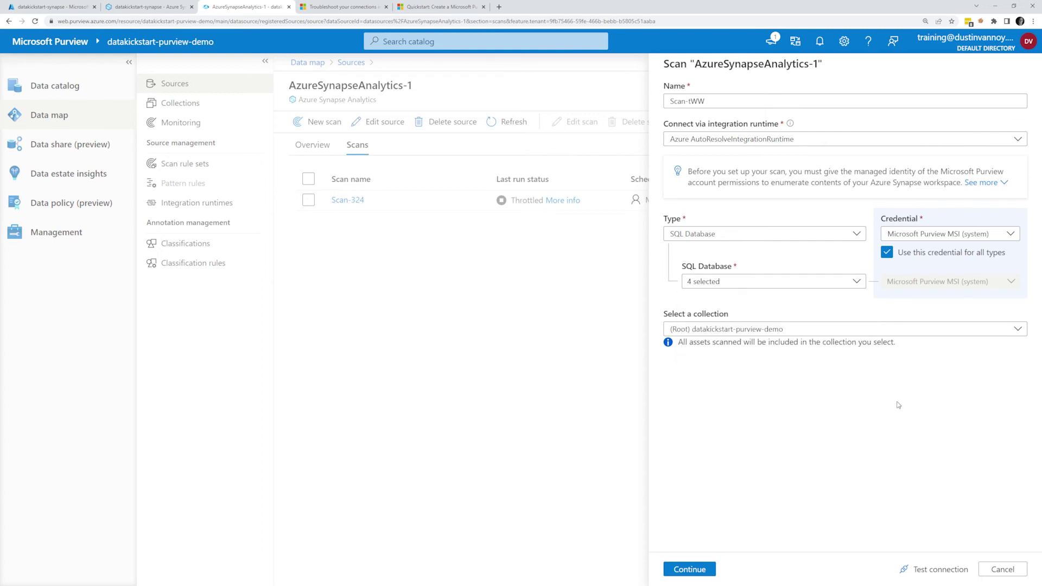
Target the root collection, test the connection, keep AzureSynapseSQL, run Once, and save and run
left_click(784, 329)
left_click(784, 342)
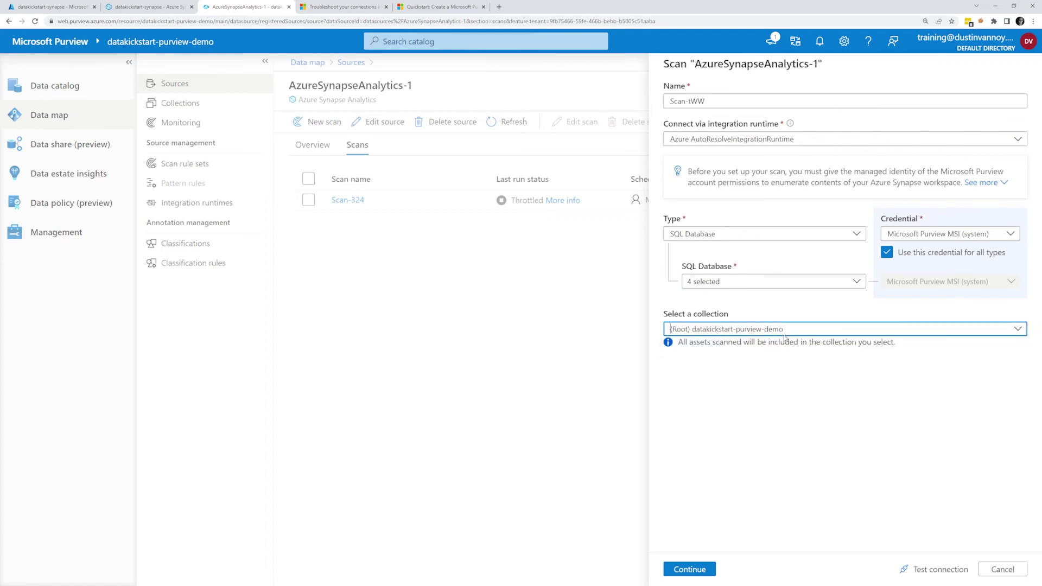
left_click(927, 571)
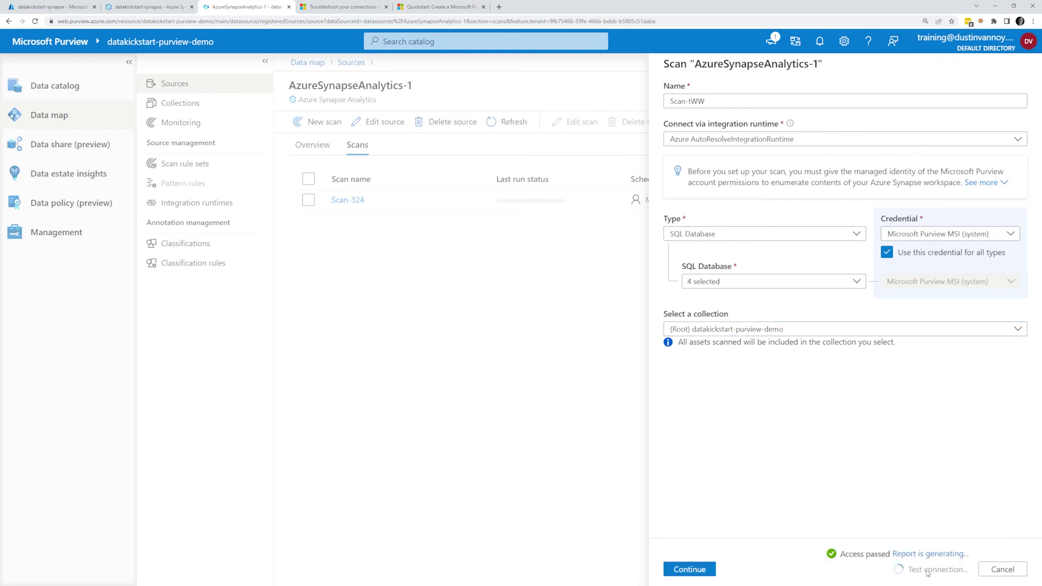
left_click(701, 571)
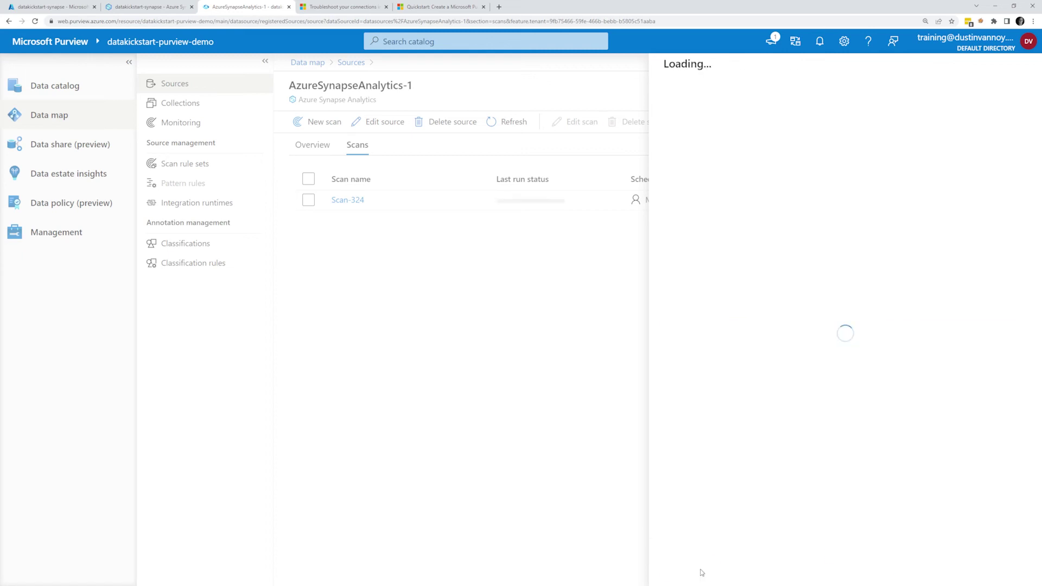
left_click(701, 571)
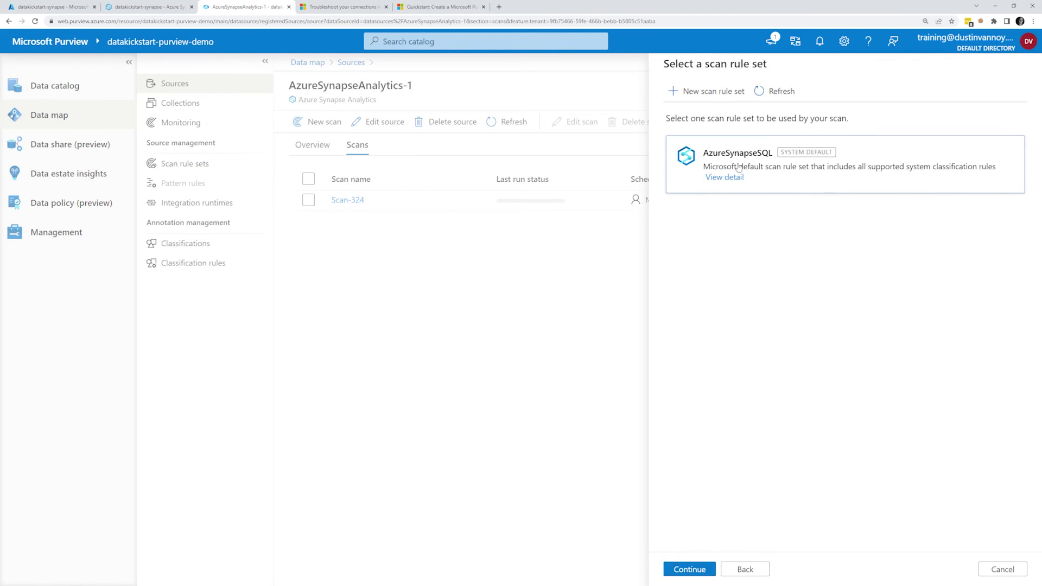
left_click(752, 142)
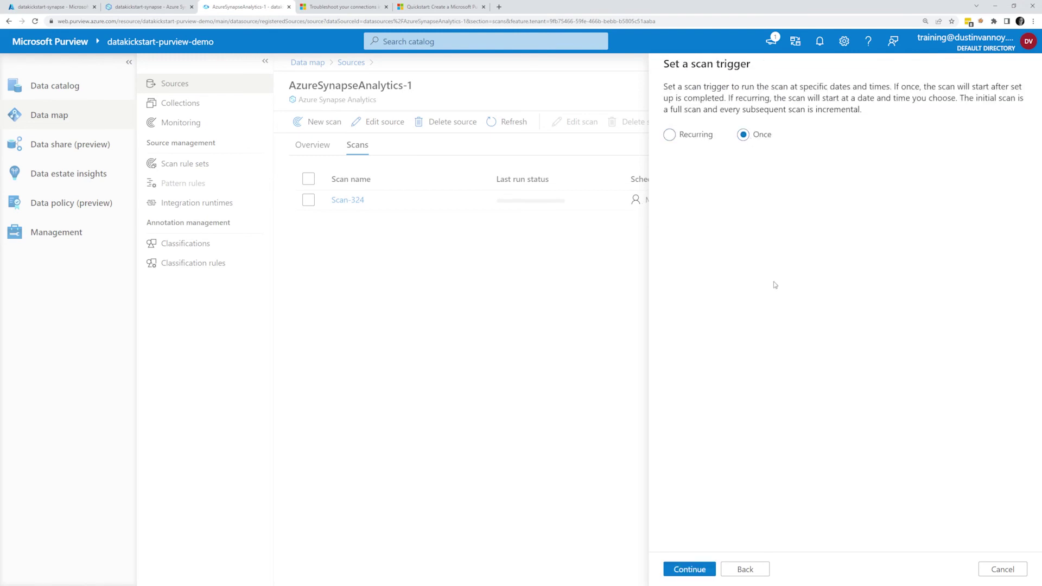
left_click(688, 576)
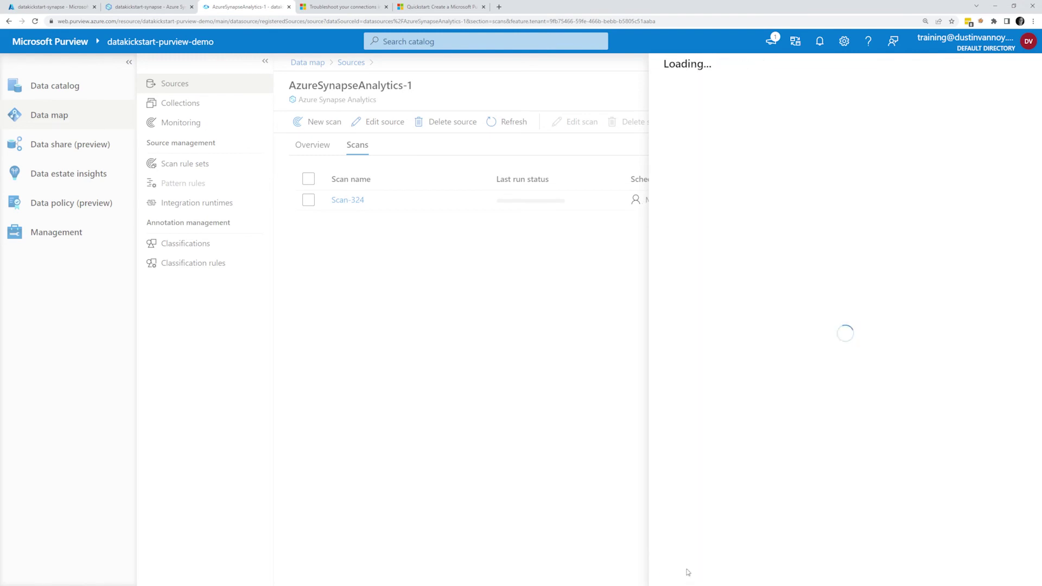
left_click(701, 570)
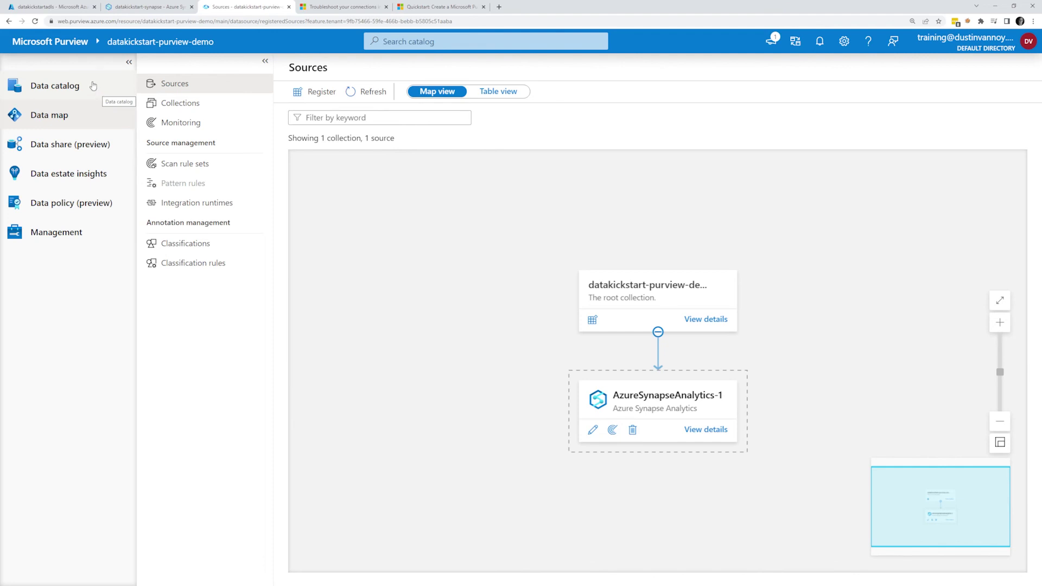
Browse the data catalog by collection to list datakickstart-purview-demo's 44 Synapse Serverless SQL tables
left_click(72, 92)
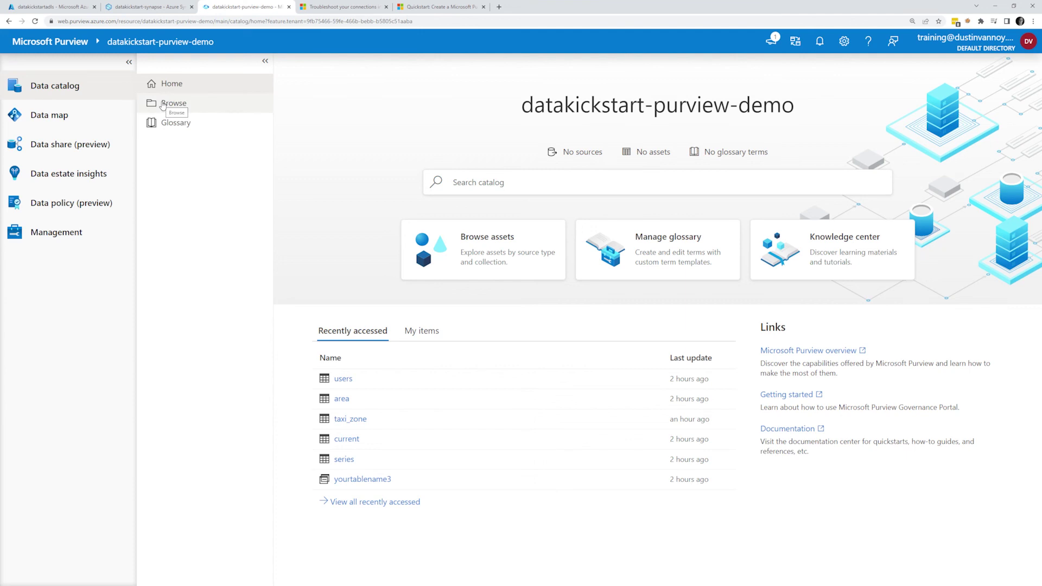
left_click(163, 106)
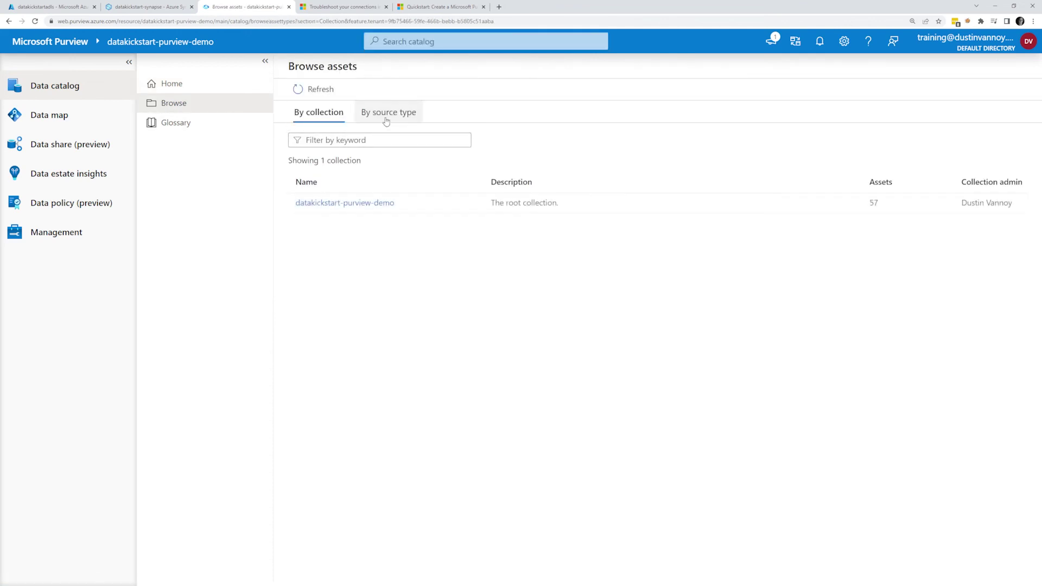
left_click(337, 203)
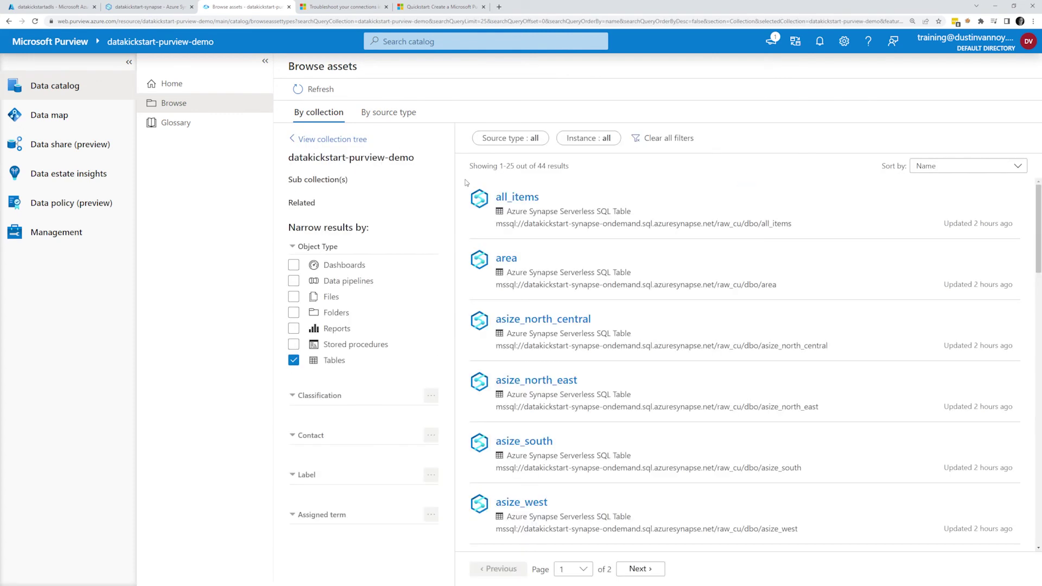
Open the area table asset and view its schema of five columns, e.g. area_code, area_name, display_level
left_click(527, 270)
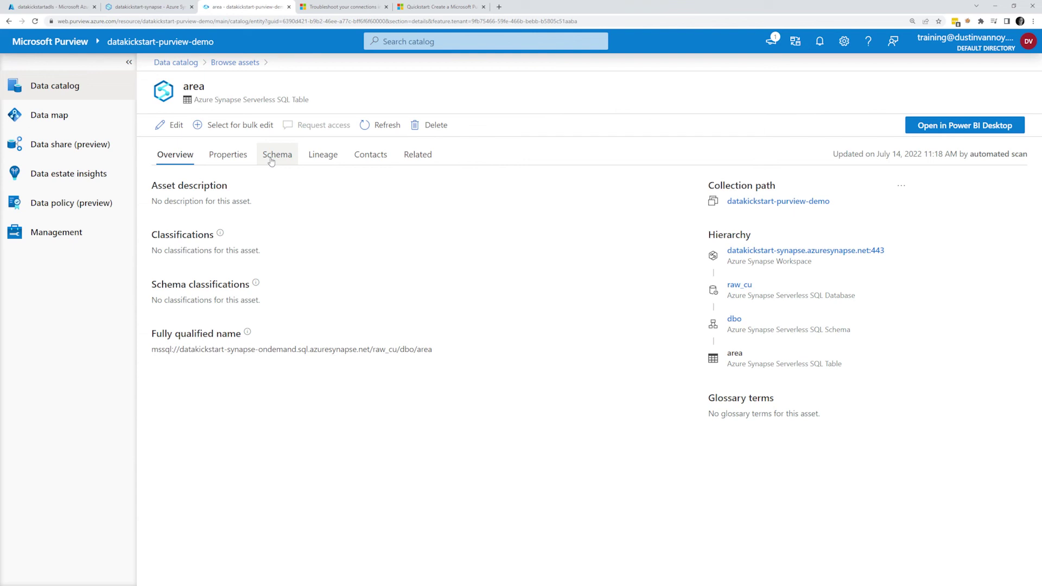
left_click(271, 156)
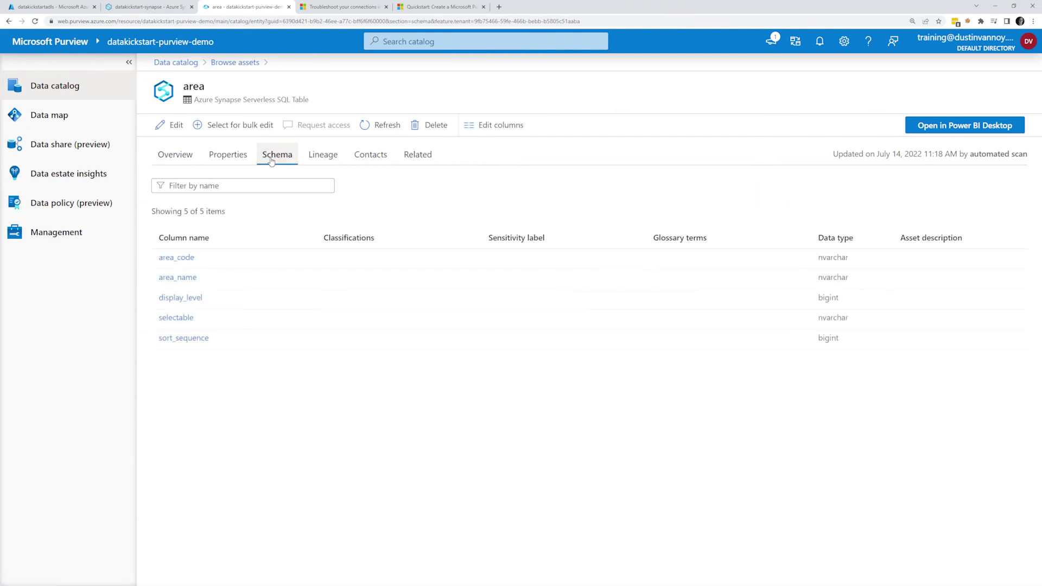